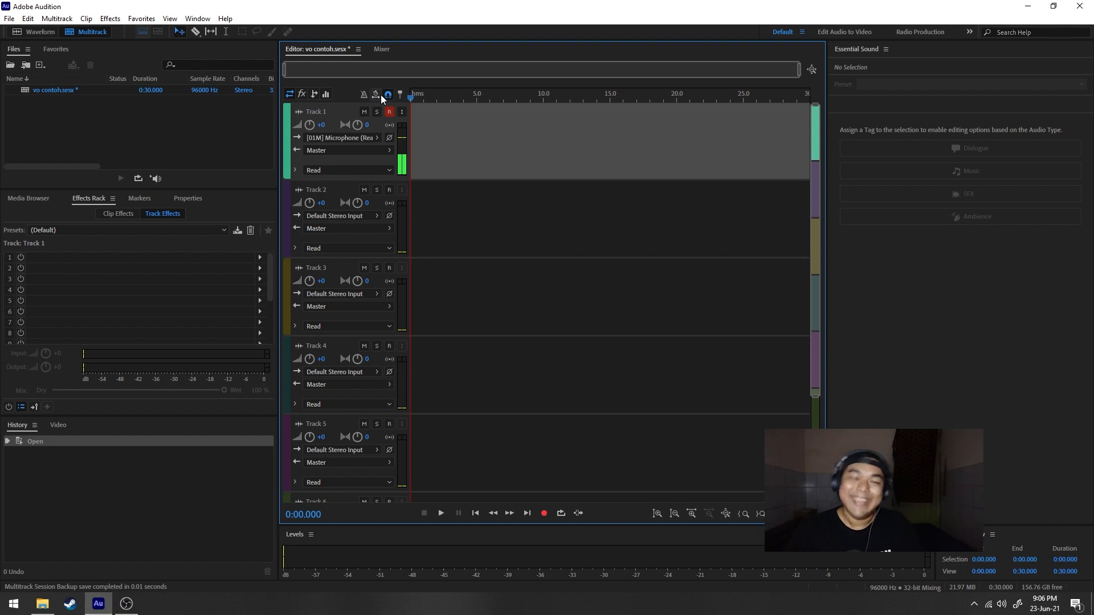
Step: Record a voice take of about 7.6 seconds on Track 1 and open the recorded clip in the waveform editor
key("shift+space")
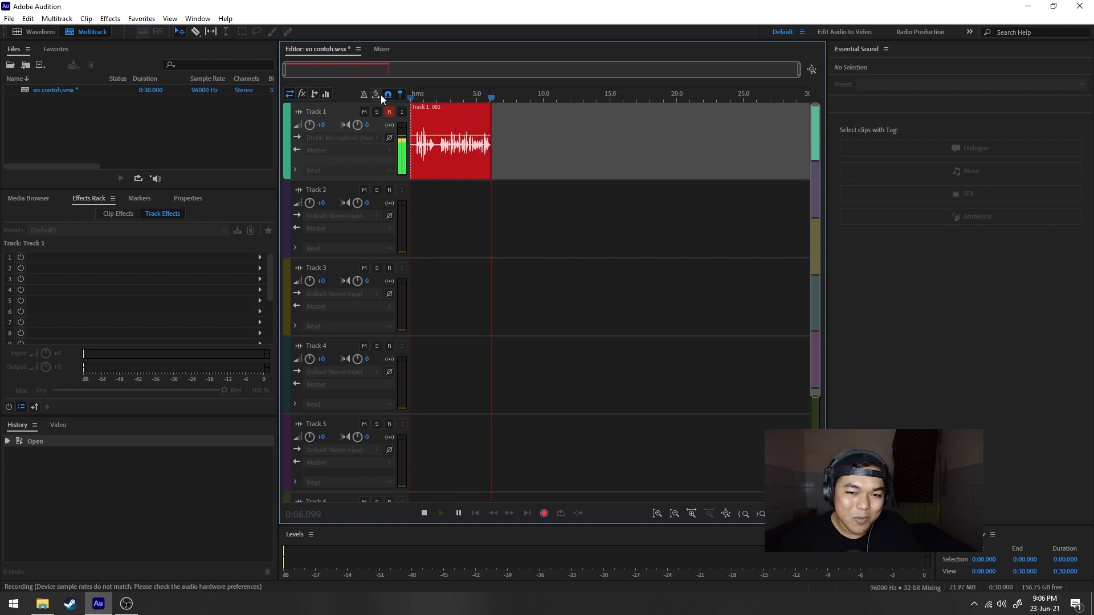
key("space")
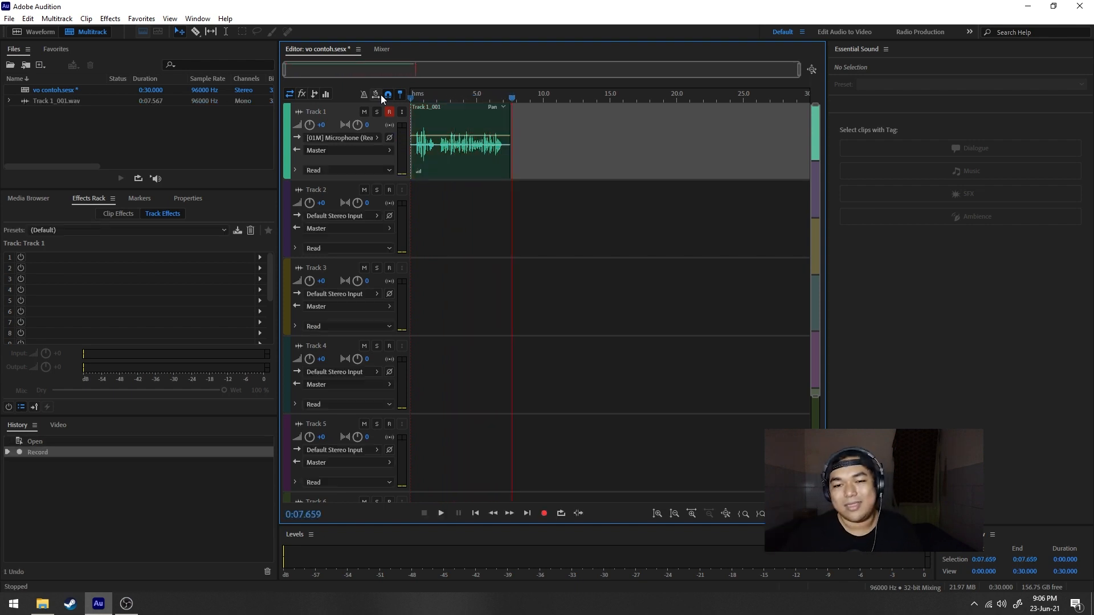
double_click(487, 127)
Step: Scan the amplitude statistics of the silent gap between the phrases, from about 2.0 to 2.2 seconds, and clear the selection
left_click(259, 241)
mouse_move(317, 284)
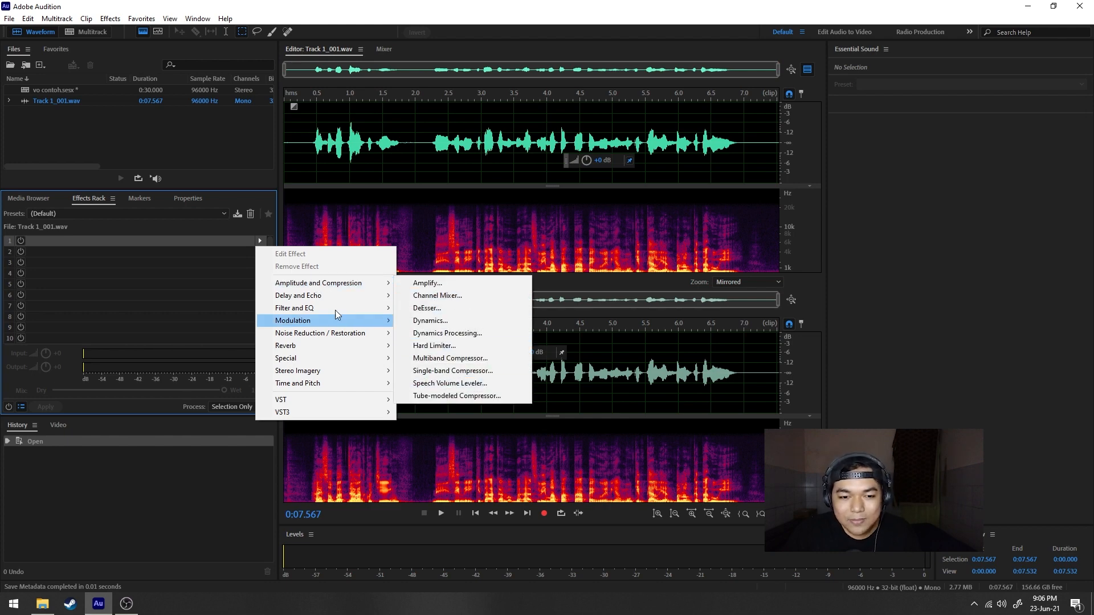
left_click(411, 91)
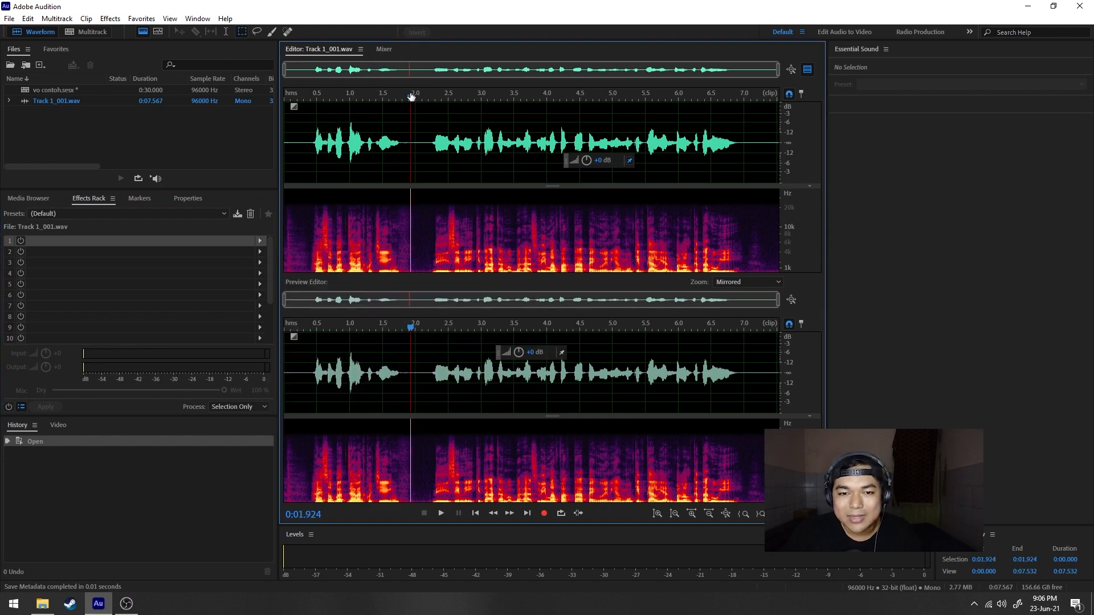
scroll(416, 93, "up", 5)
left_click_drag(519, 140, 468, 142)
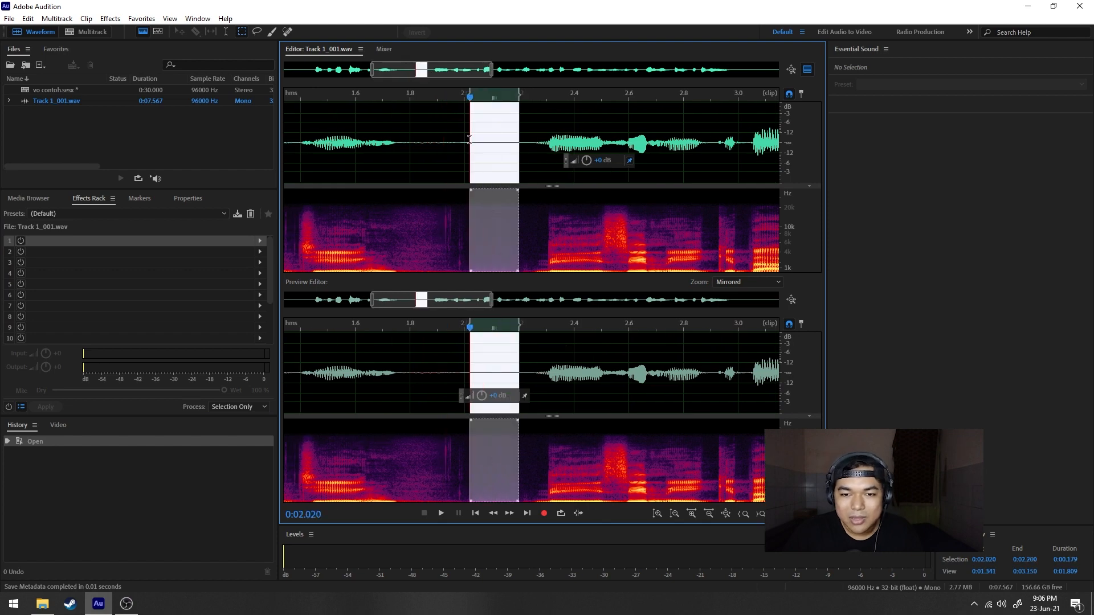
left_click(63, 49)
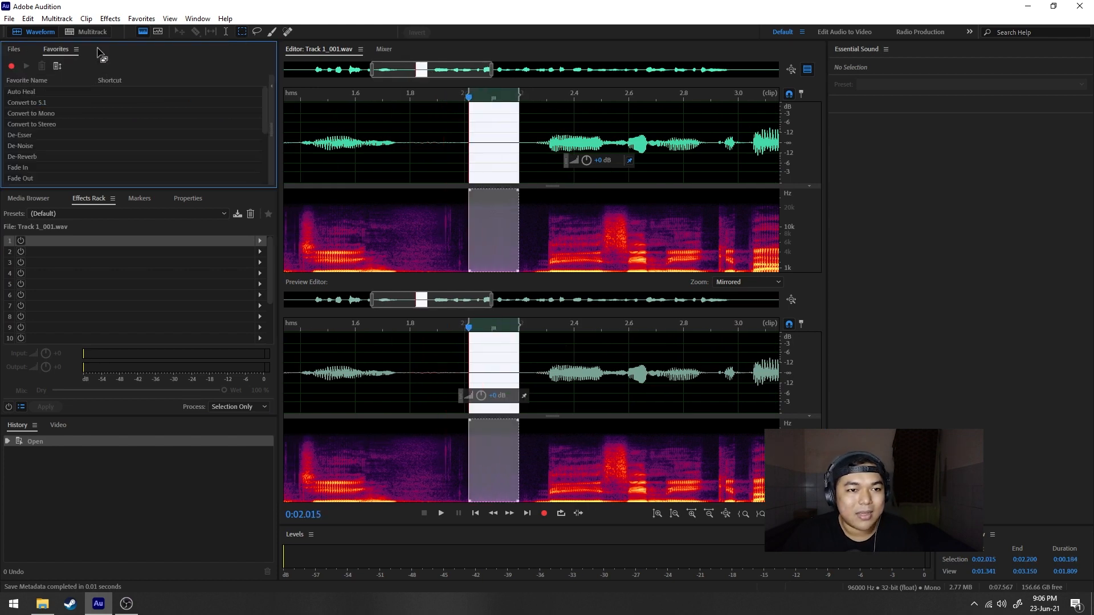
left_click(22, 49)
left_click(203, 19)
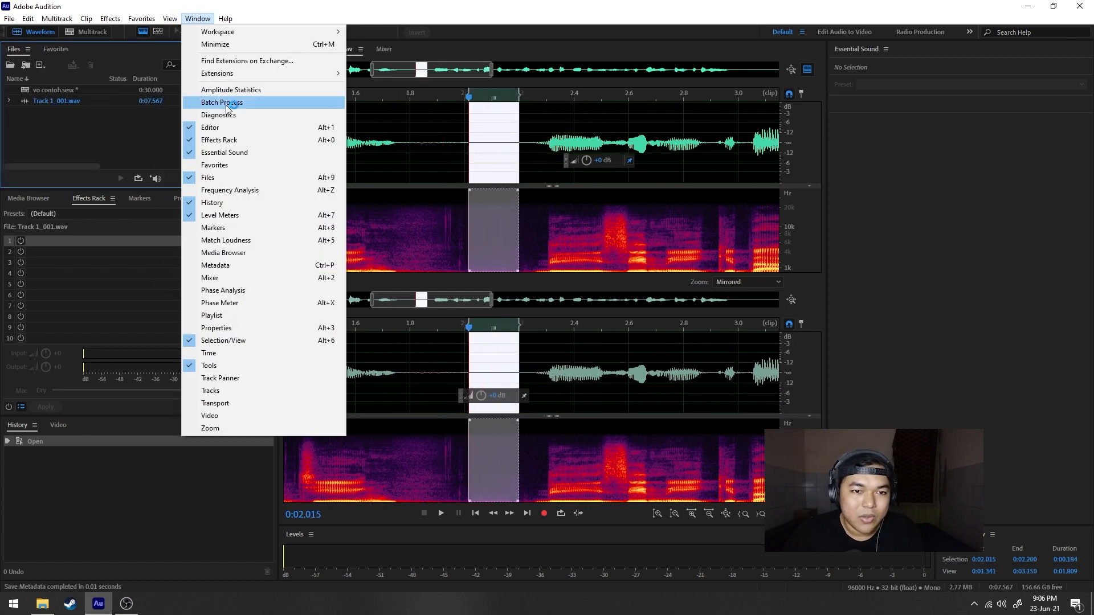
left_click(236, 90)
left_click(32, 175)
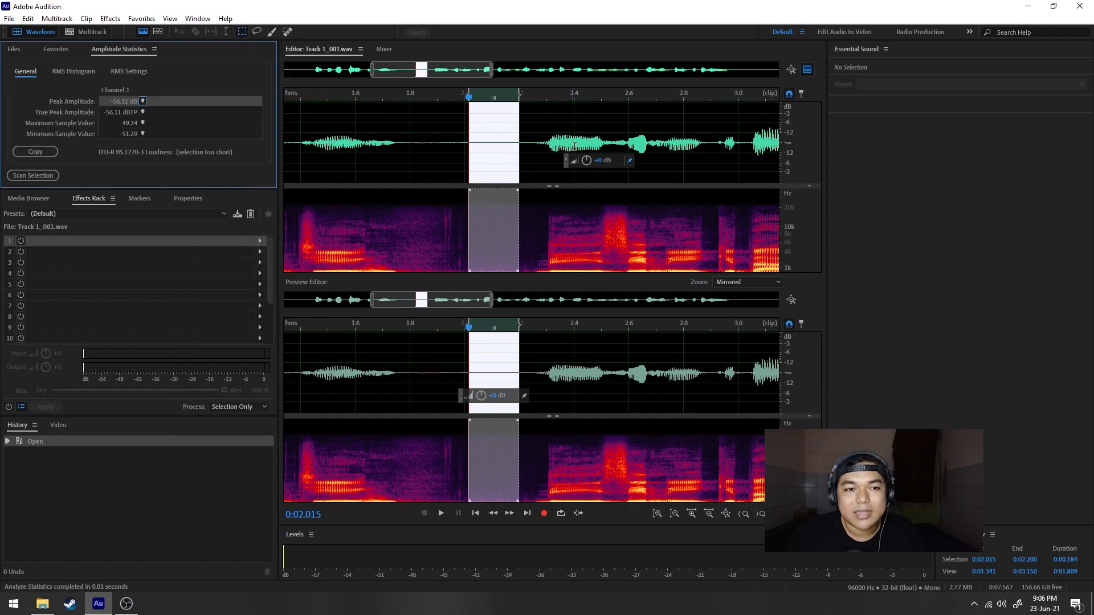
left_click(524, 142)
Step: Add a Dynamics effect in rack slot 1 with AutoGate enabled and its threshold set to -55 dB
left_click(260, 240)
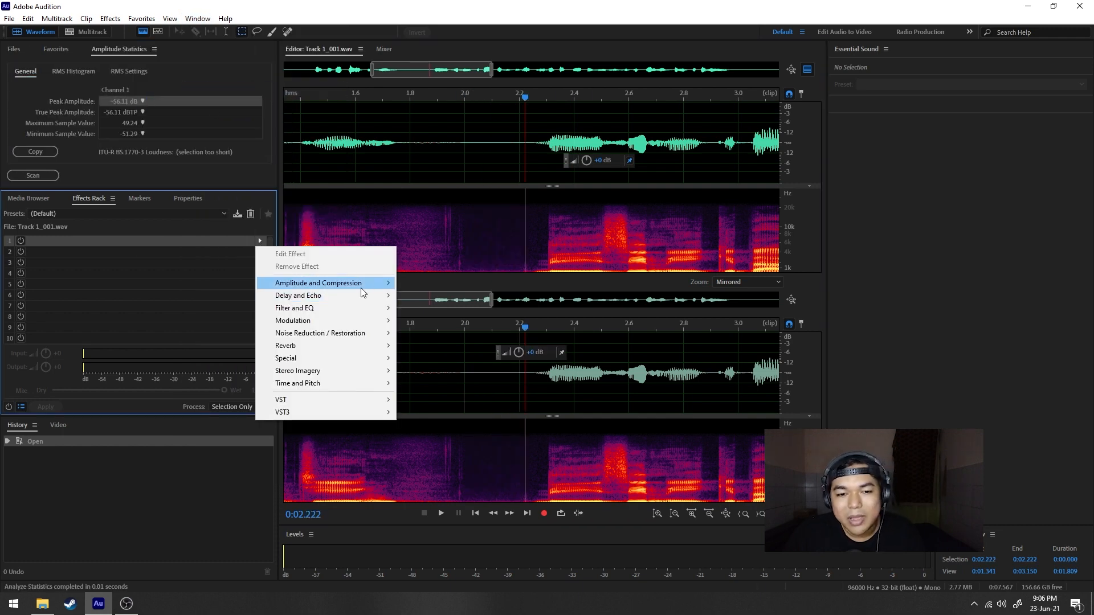
mouse_move(361, 283)
left_click(451, 320)
left_click(456, 200)
type("-5")
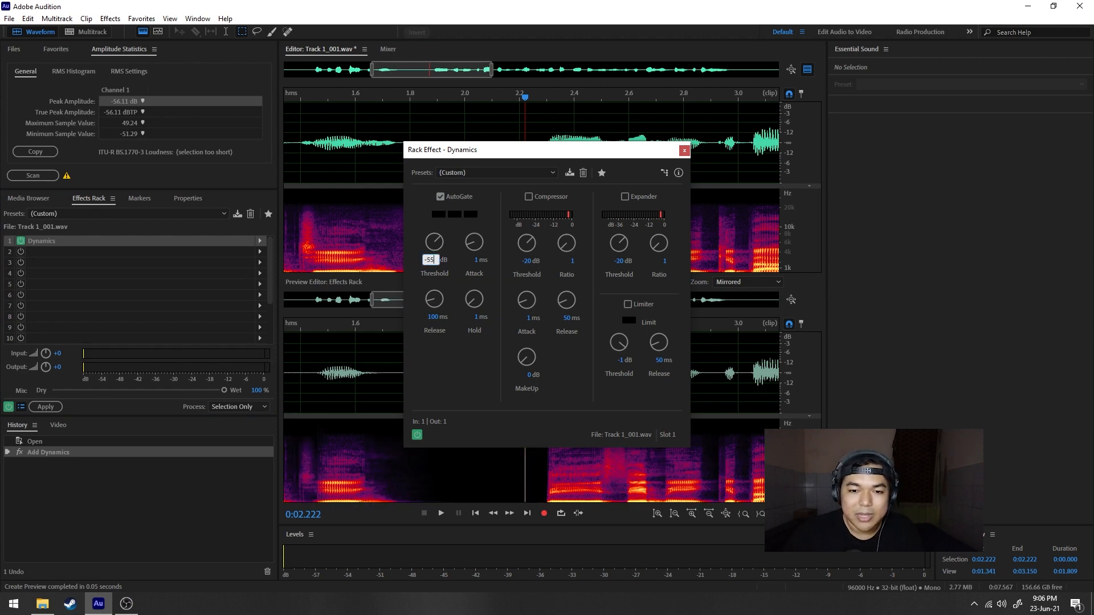
type("5")
key("Return")
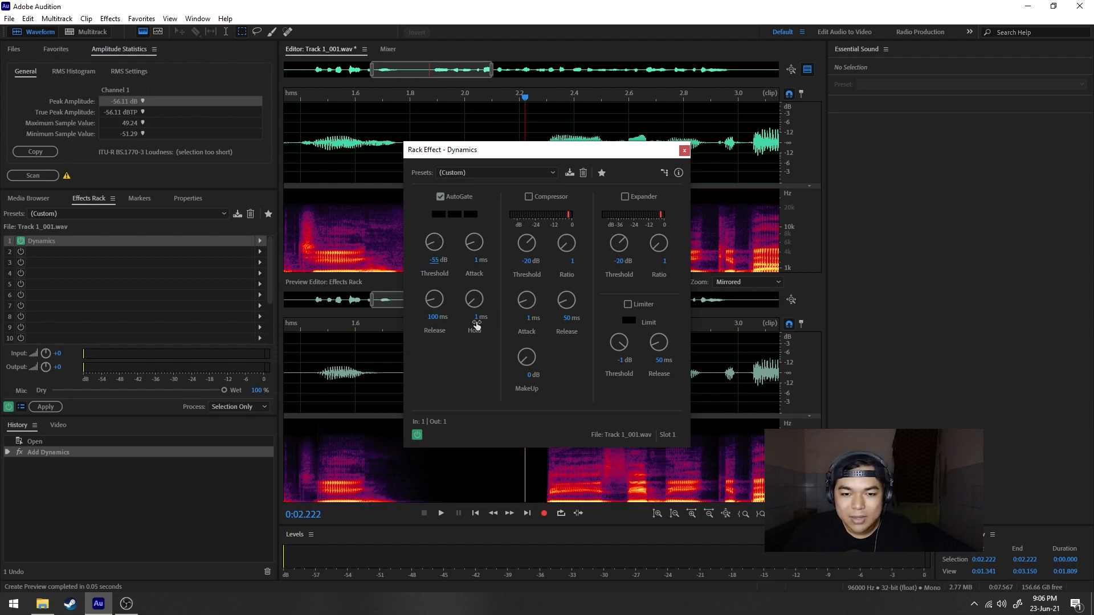
Step: Set the AutoGate release to 150 ms and its hold to 20 ms
left_click(435, 317)
type("150")
key("Return")
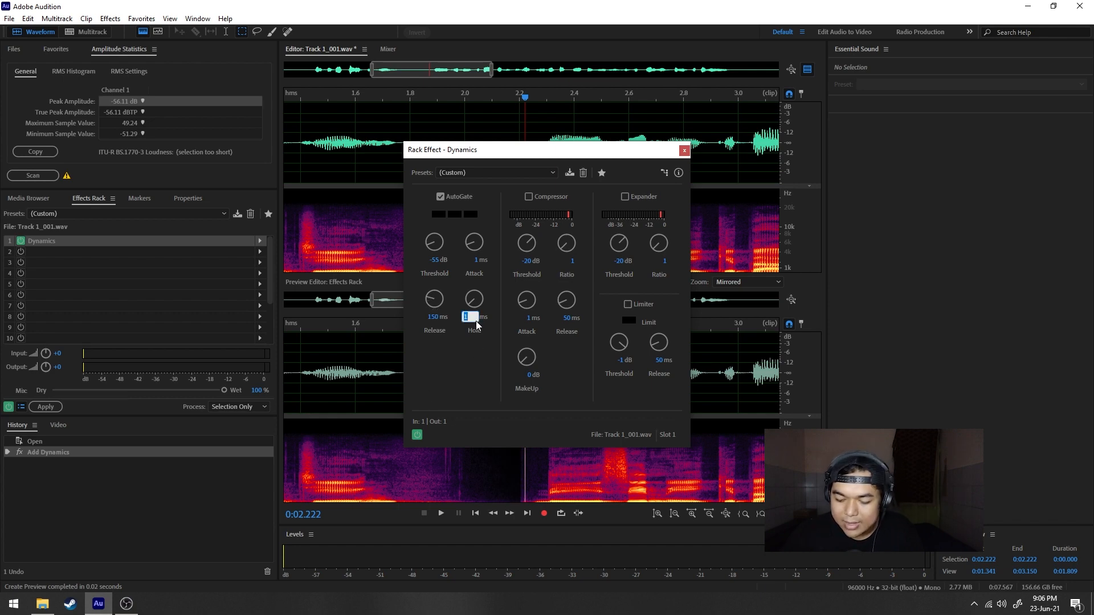
type("20")
key("Return")
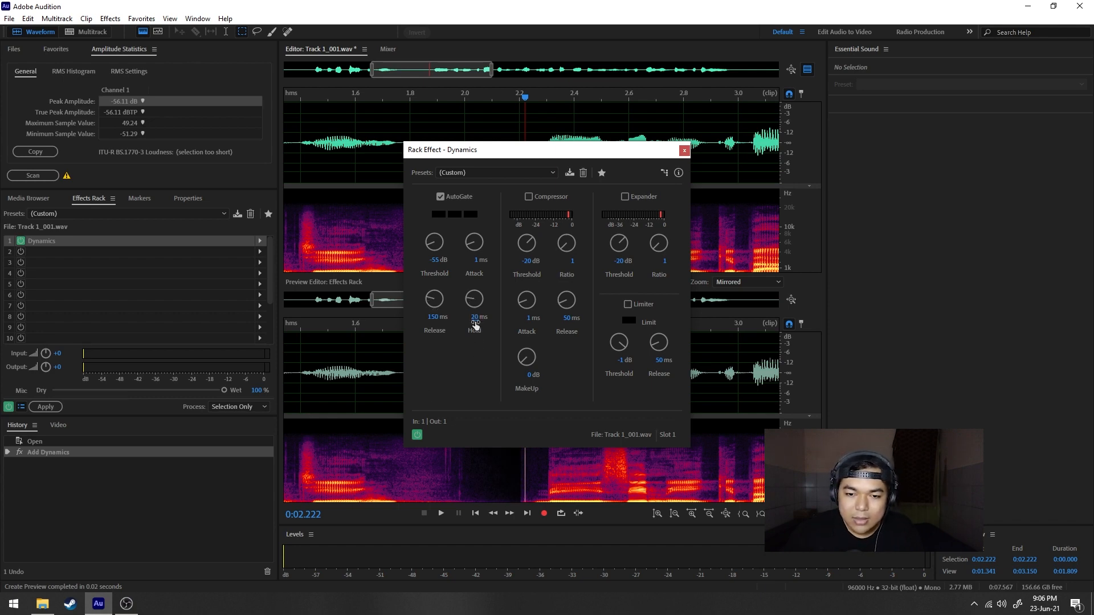
Step: Play back the gated recording from about 1.9 seconds to check the noise gate, and close the Dynamics settings
left_click_drag(508, 163, 734, 165)
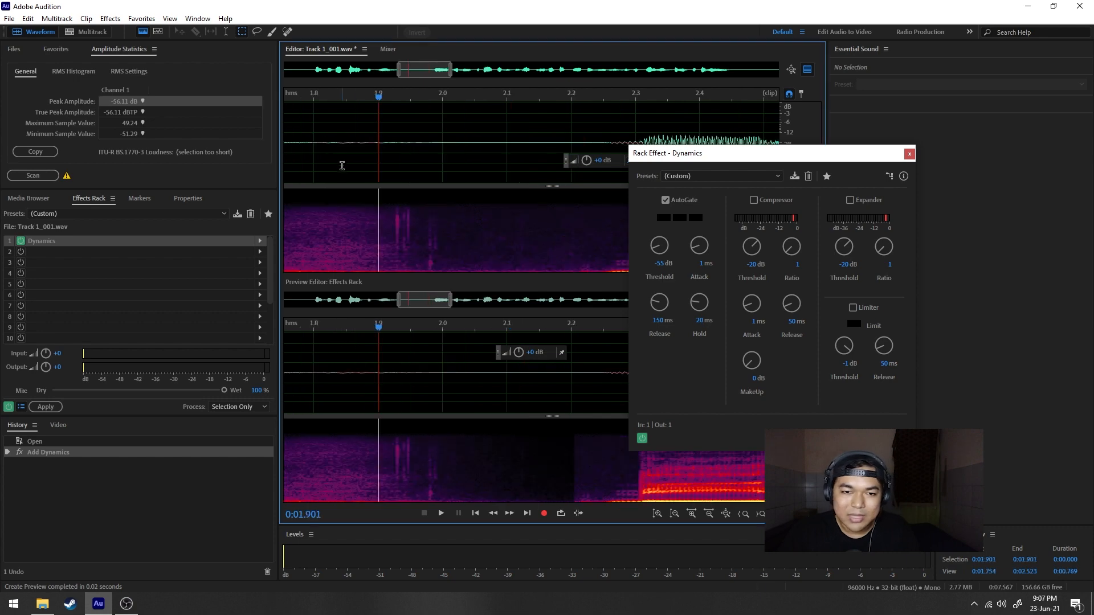
scroll(389, 100, "down", 2)
scroll(422, 97, "down", 4)
key("space")
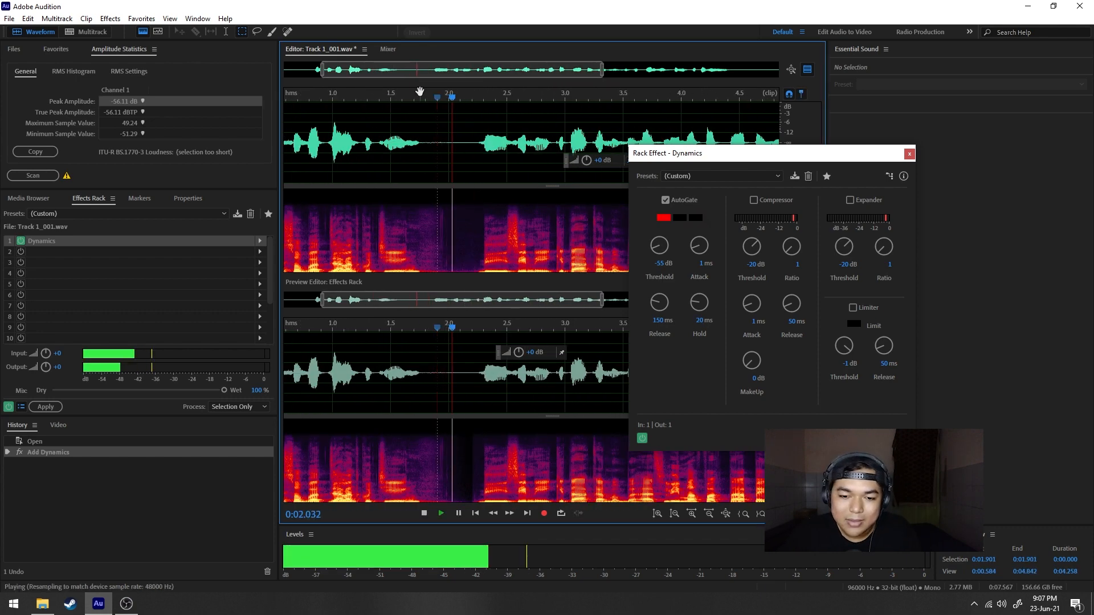
scroll(436, 91, "down", 2)
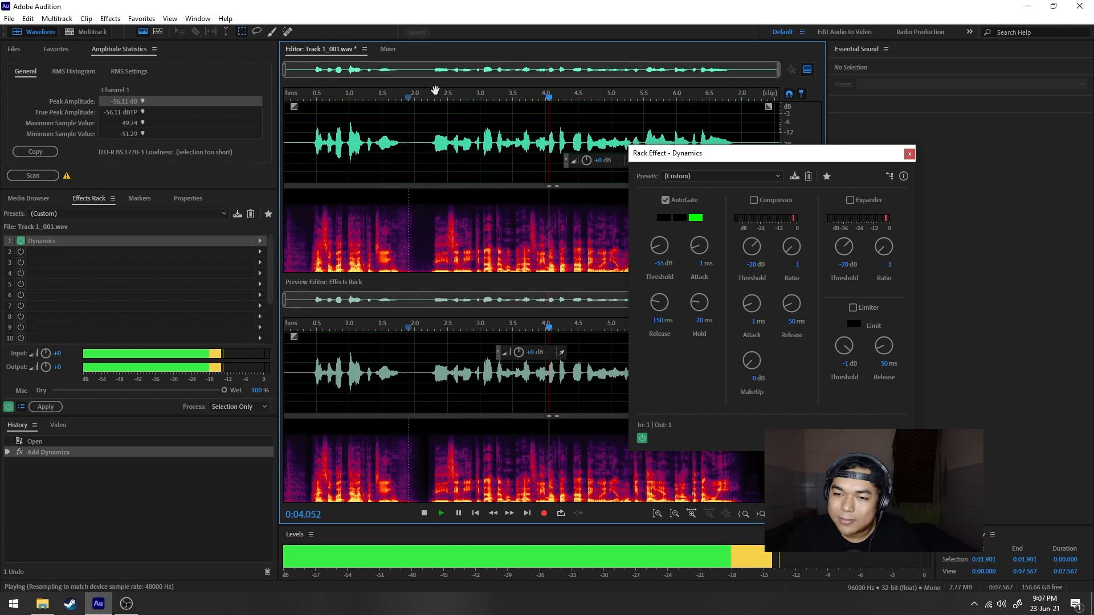
key("space")
left_click(910, 154)
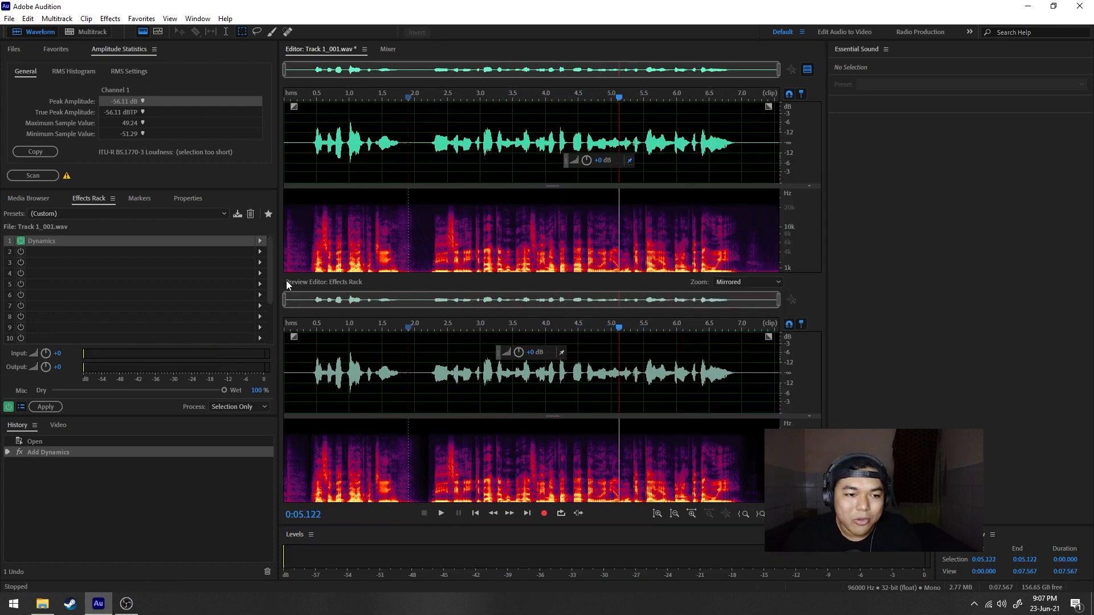
Step: Add a Parametric Equalizer in rack slot 2 and apply the Vocal Enhancer preset
left_click(260, 252)
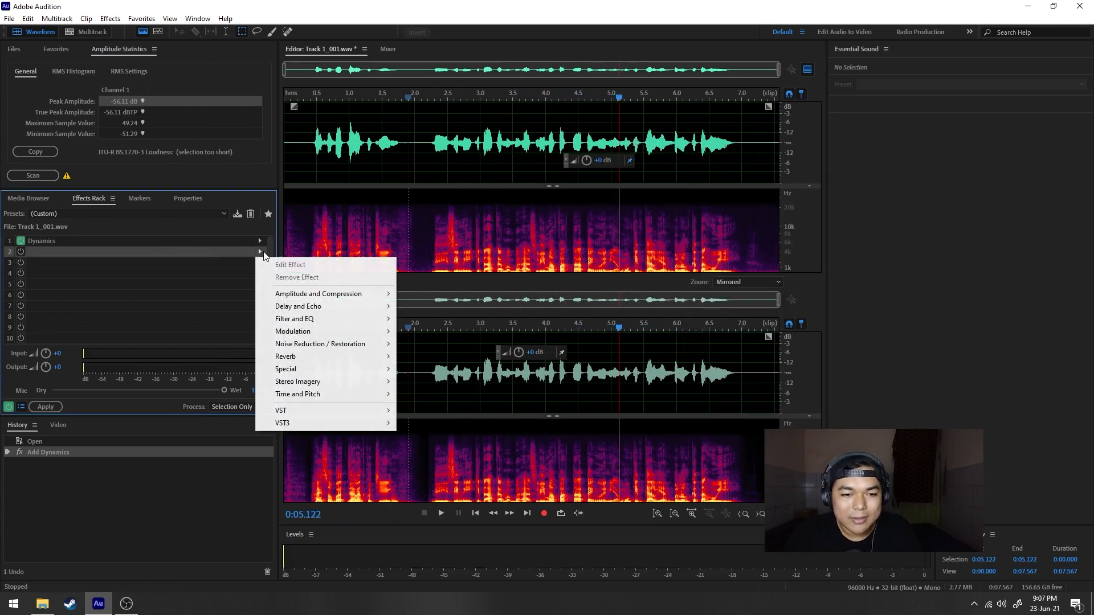
mouse_move(342, 319)
left_click(477, 377)
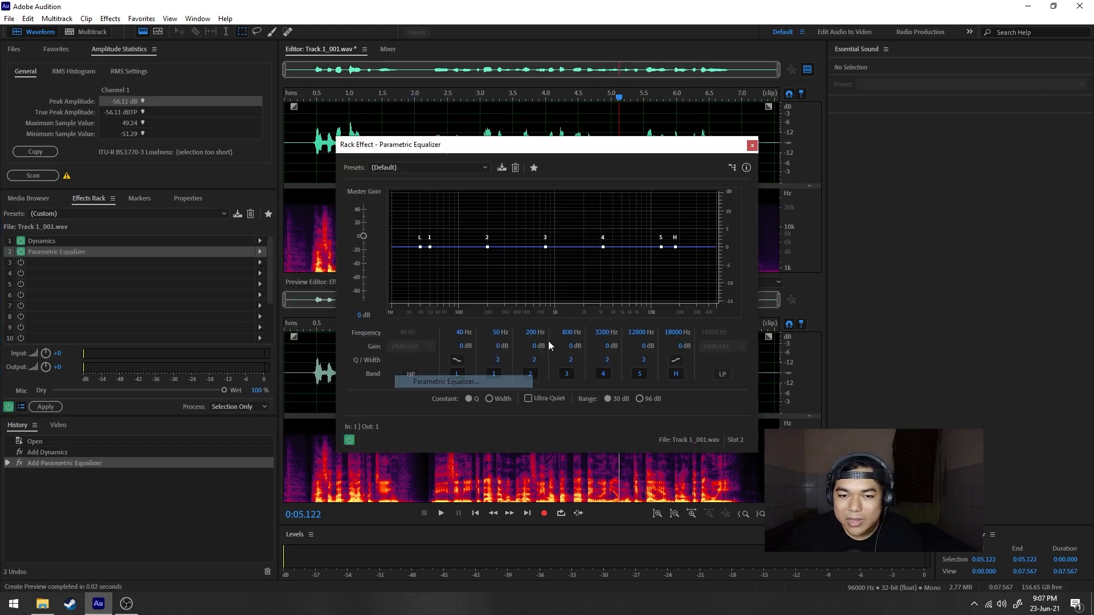
left_click(432, 168)
left_click(418, 319)
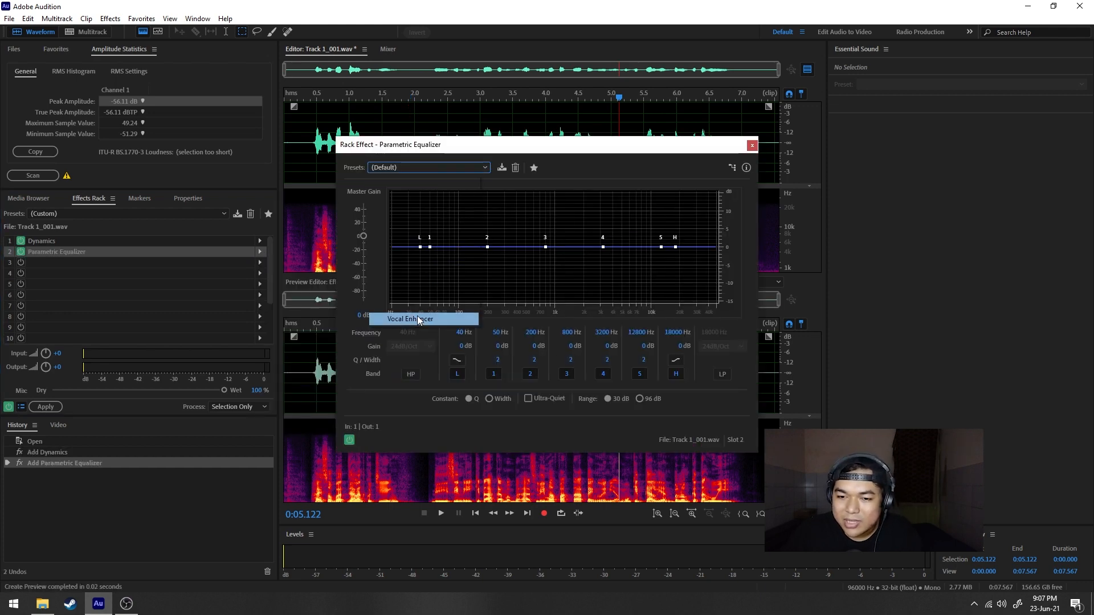
Step: Set the equalizer's high shelf (H band) gain to 8 dB and close its settings
left_click(673, 346)
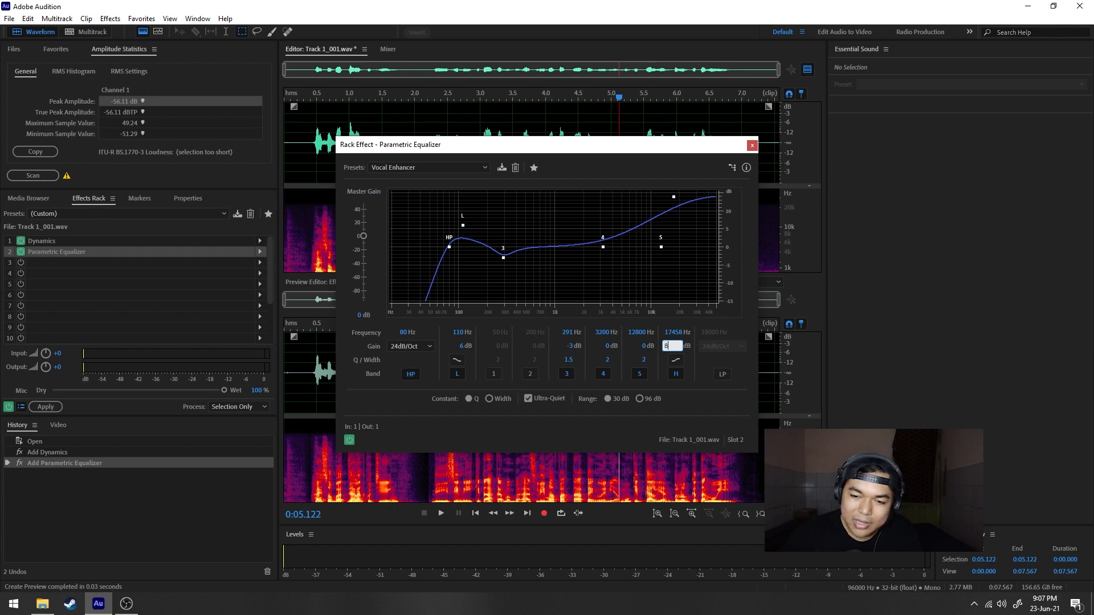
type("8")
key("Return")
left_click(752, 146)
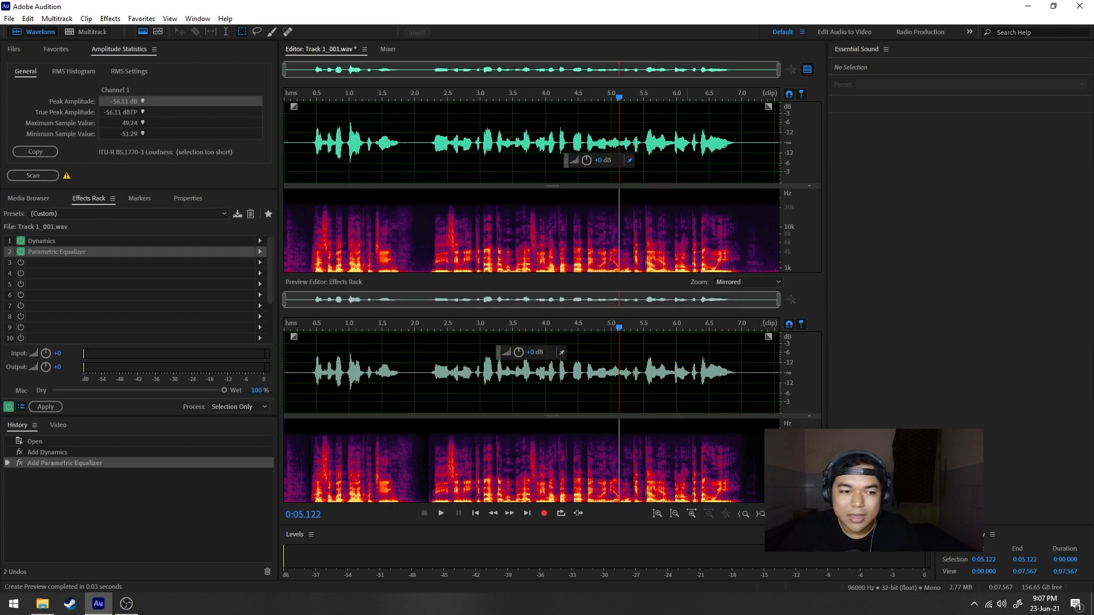
Step: Add a second Parametric Equalizer in rack slot 3 with the Loudness Maximizer preset and close its settings
left_click(255, 266)
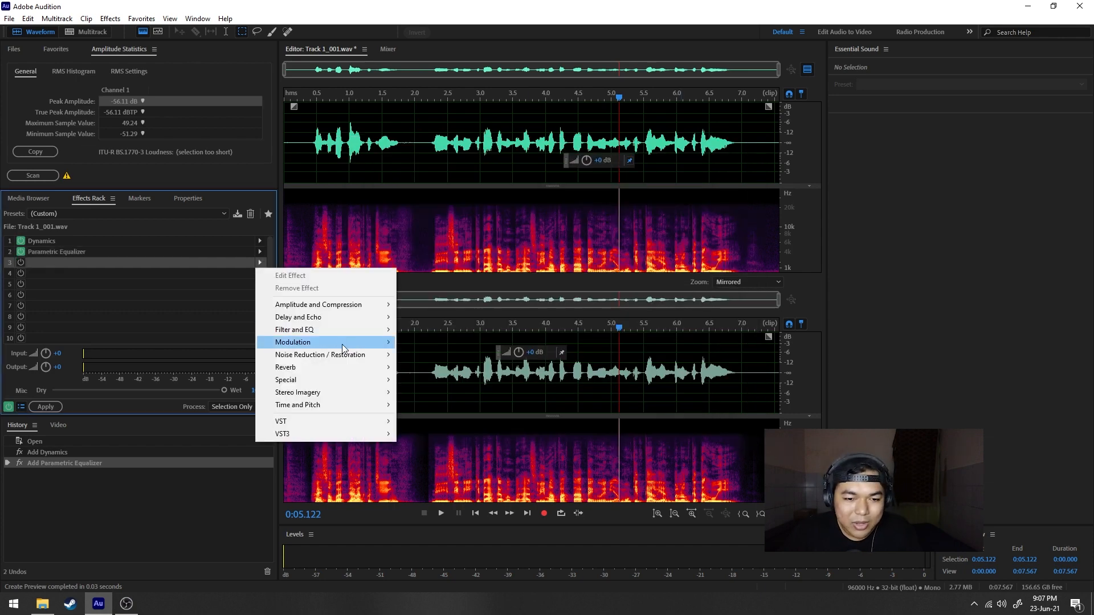
mouse_move(319, 330)
left_click(488, 392)
left_click(448, 168)
left_click(419, 281)
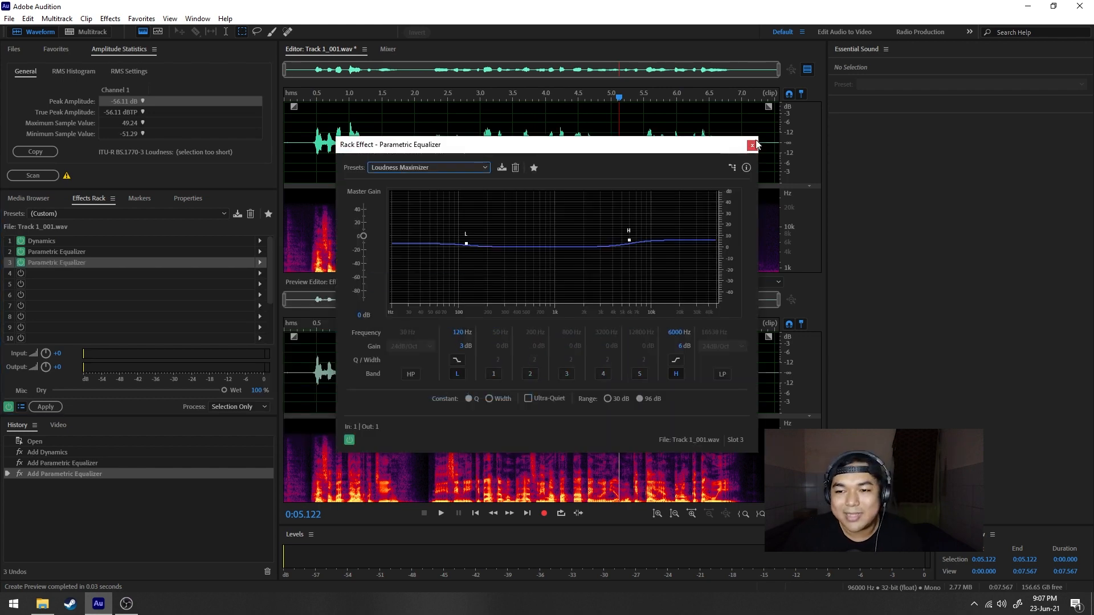
left_click(751, 145)
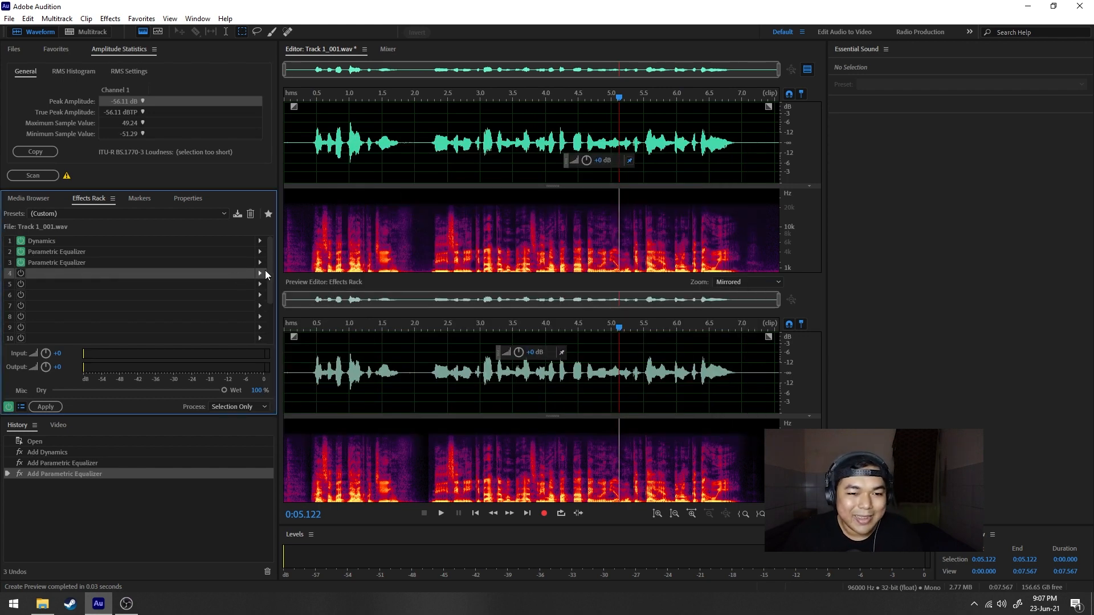
Step: Add a Single-band Compressor in rack slot 4, trying the Voice Leveler preset before applying Voice Over
left_click(259, 274)
mouse_move(350, 317)
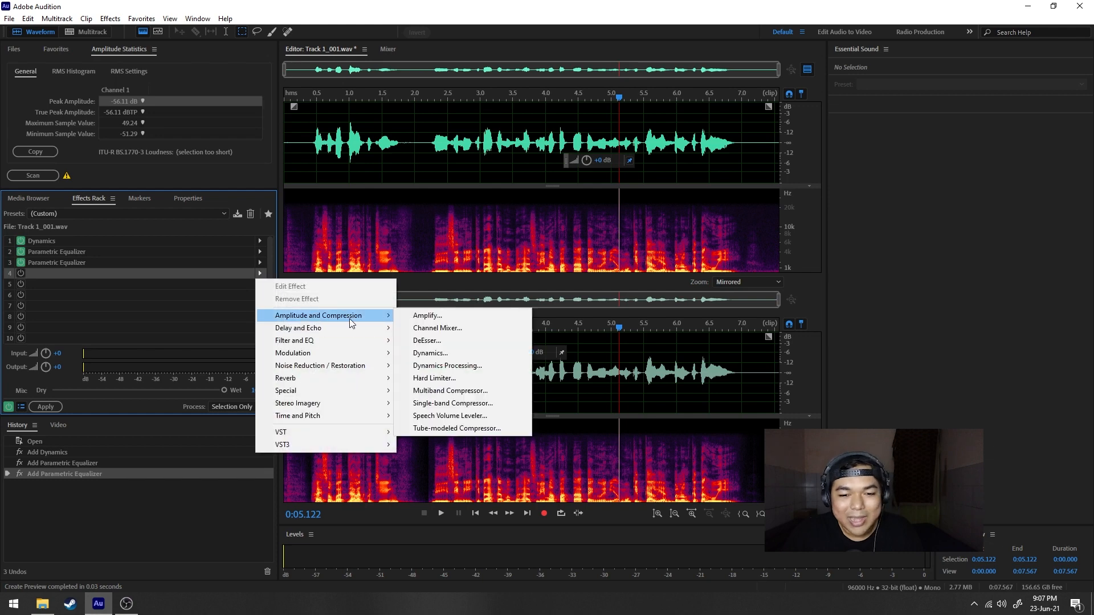
left_click(431, 414)
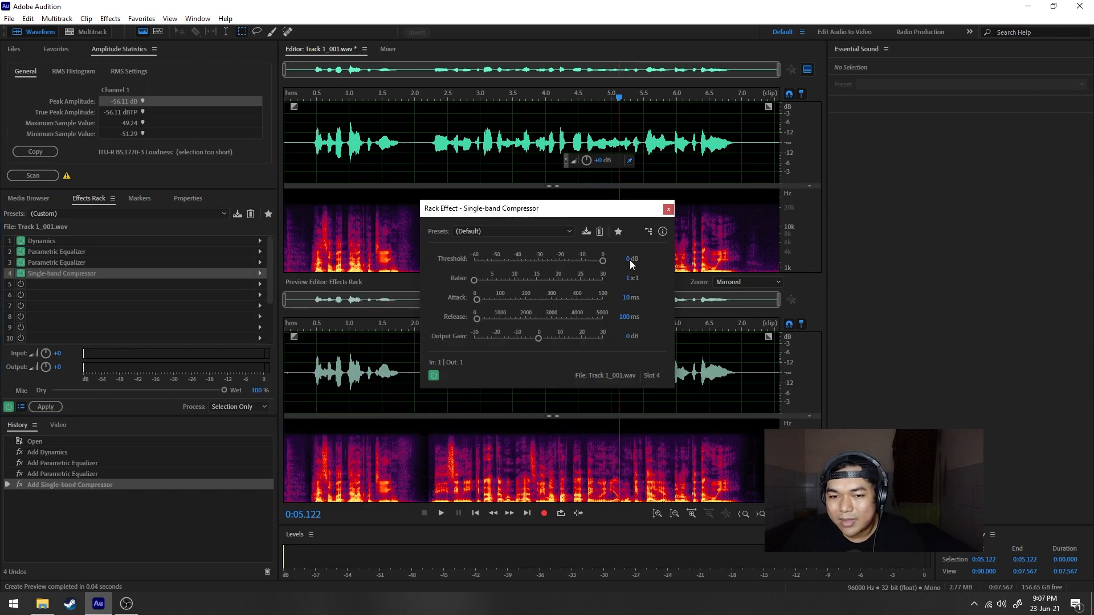
left_click(521, 229)
left_click(522, 424)
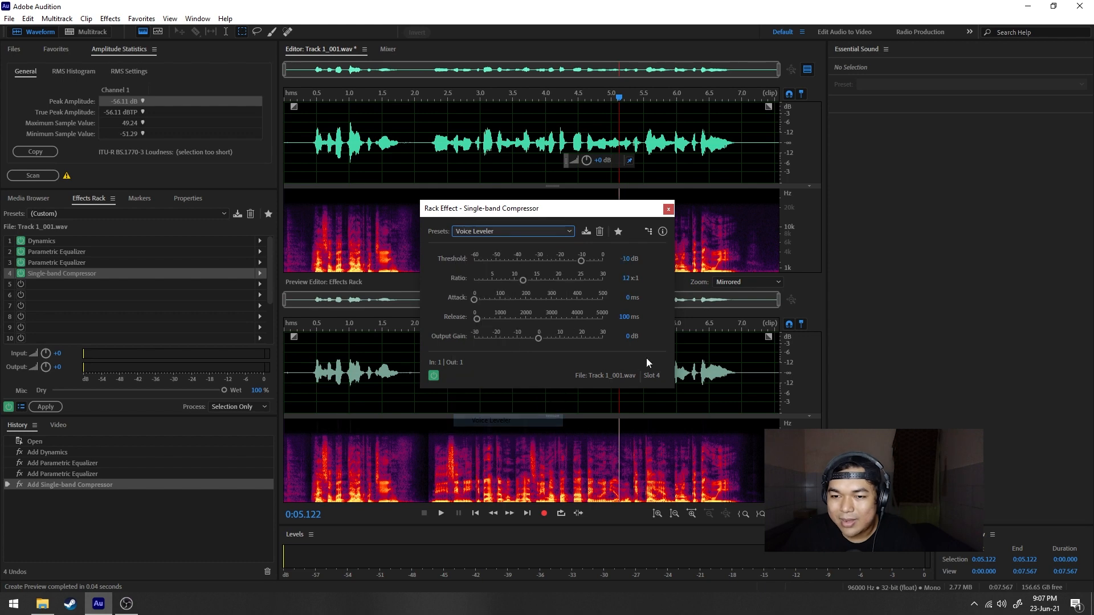
left_click(563, 234)
left_click(518, 432)
Step: Set the single-band compressor's threshold to -18 dB, edit its output gain, and close its settings
left_click(625, 256)
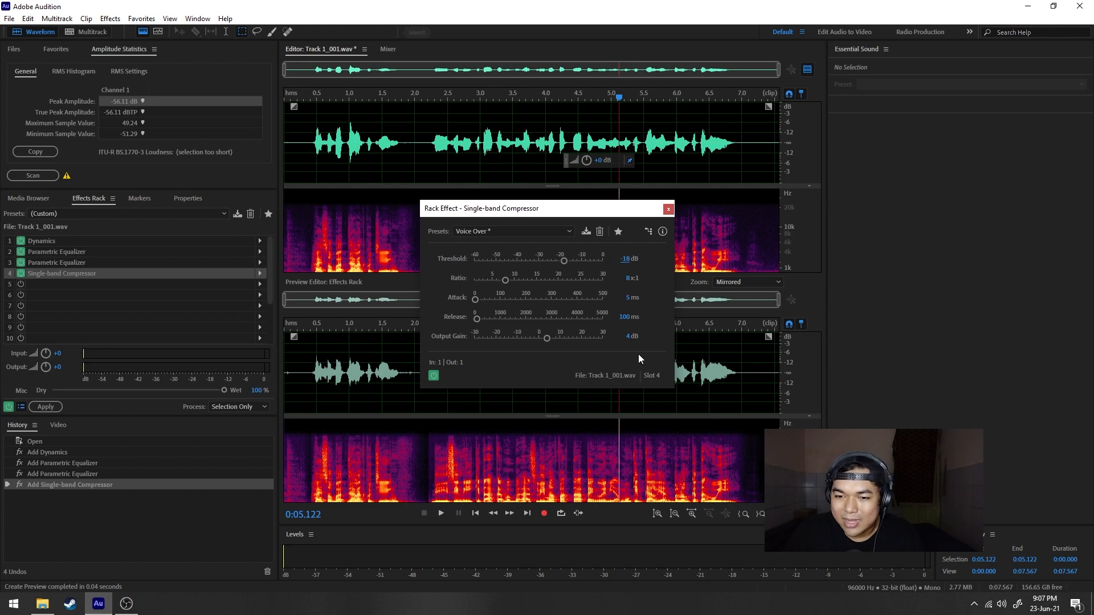
left_click(628, 334)
key("Return")
left_click(668, 210)
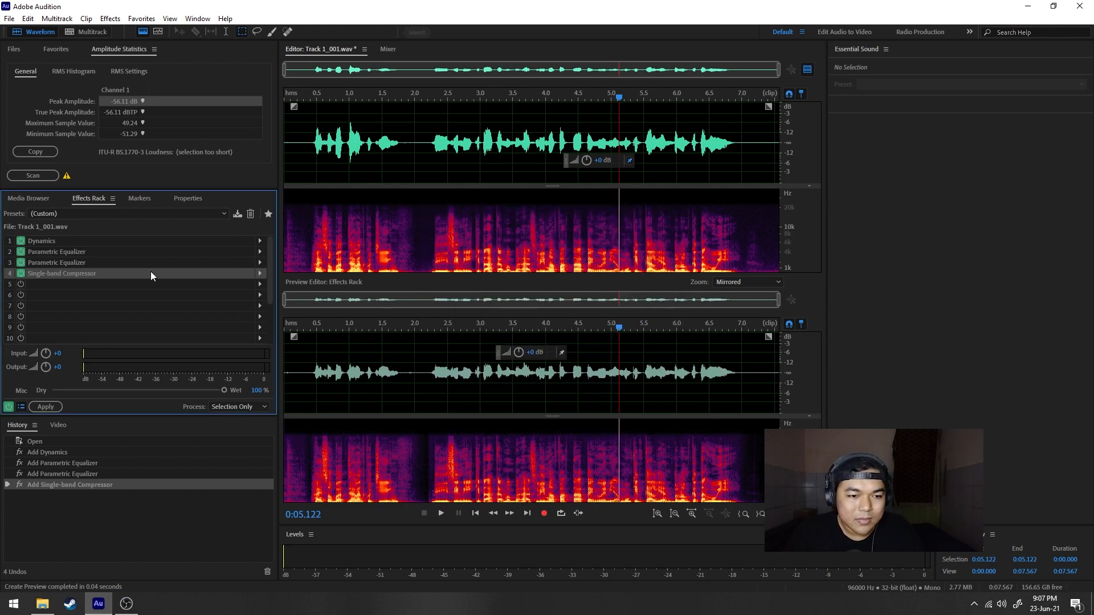
Step: Add a Multiband Compressor in rack slot 5 with the Pop Master preset and close its settings
left_click(183, 284)
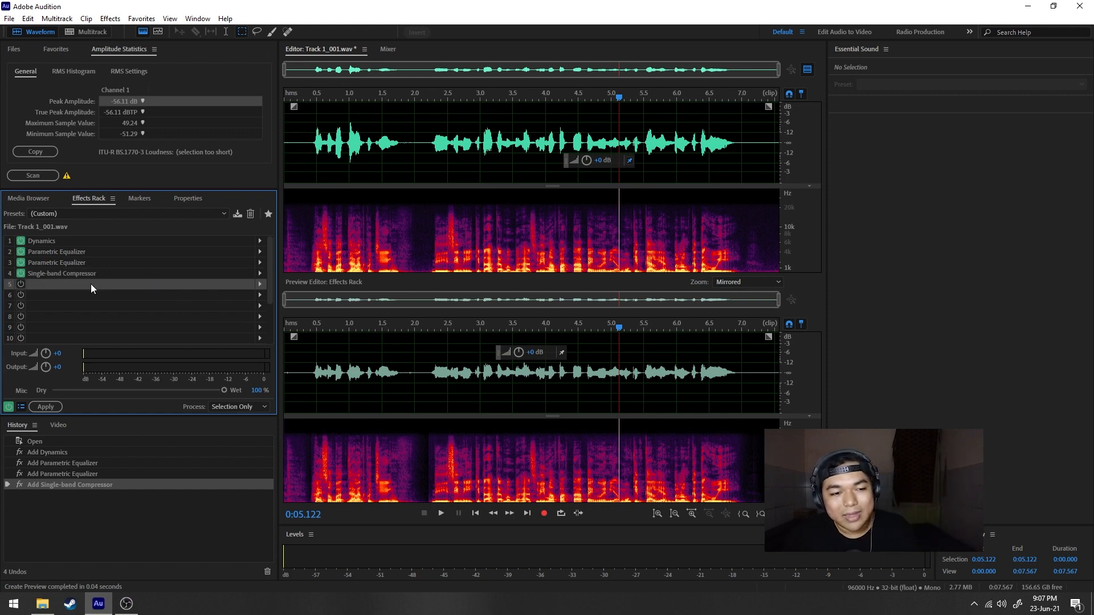
left_click(259, 284)
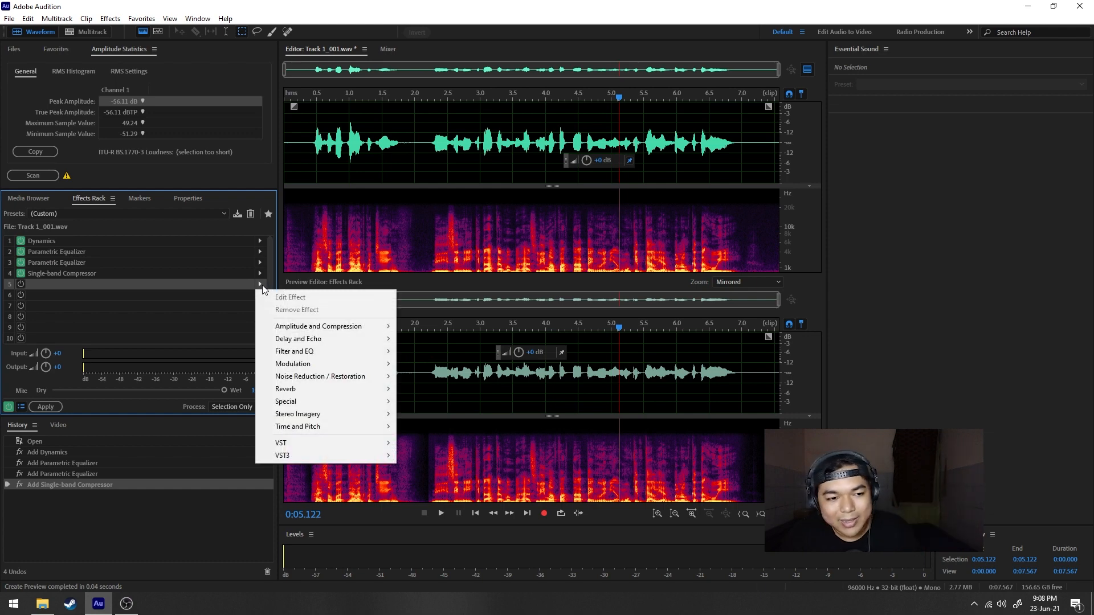
mouse_move(319, 326)
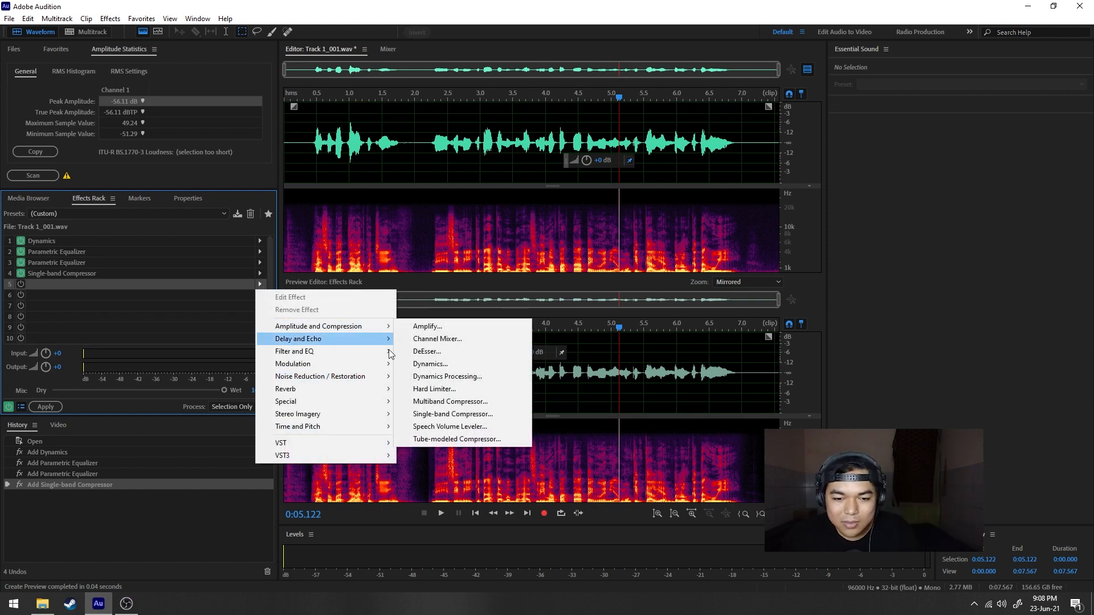
left_click(433, 401)
left_click(464, 132)
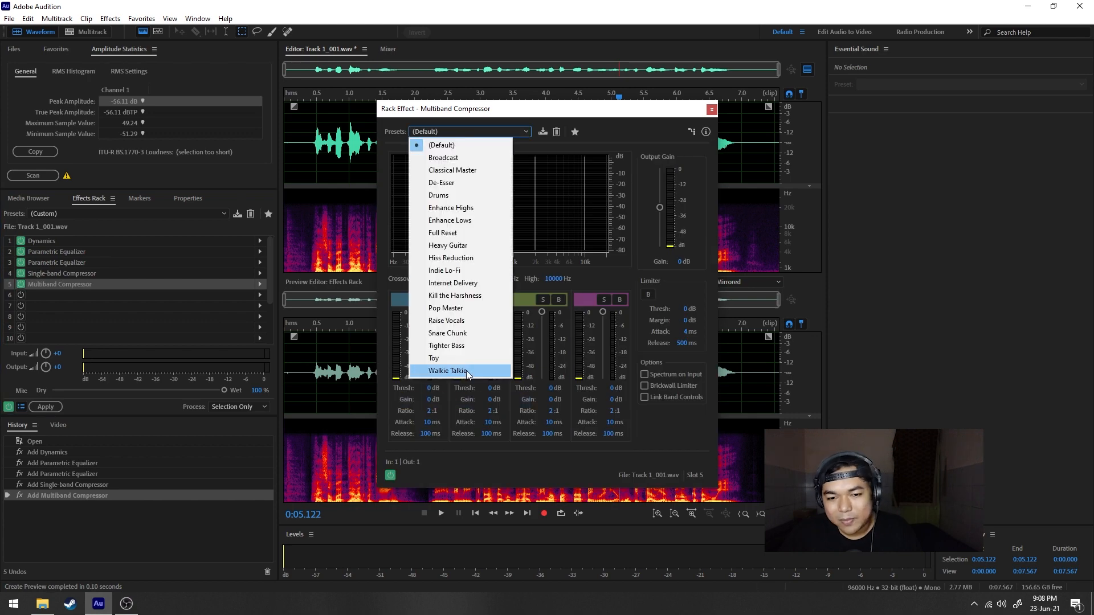
left_click(462, 311)
left_click(712, 110)
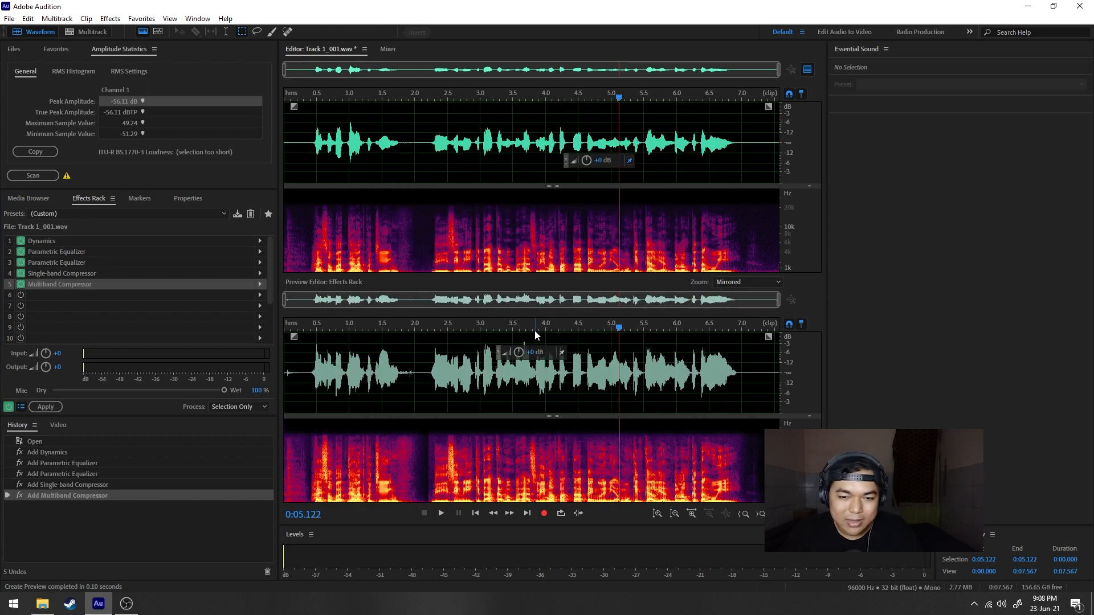
Step: Play back part of the processed voice-over from about 0:03.274 to check the current effects chain
scroll(493, 329, "up", 3)
left_click_drag(457, 329, 505, 329)
key("space")
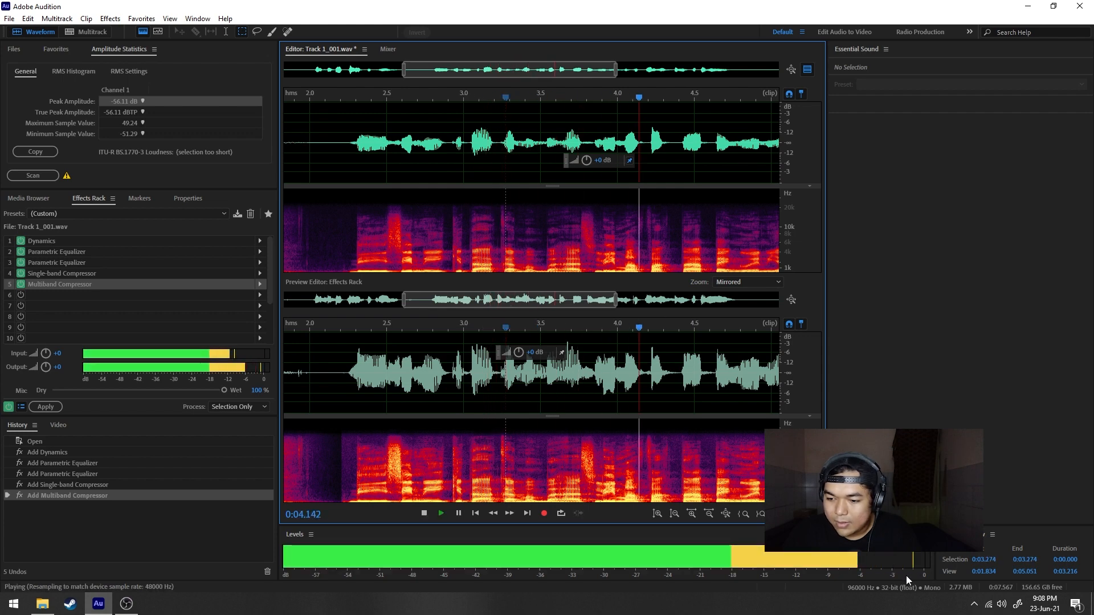
key("space")
Step: Add a Hard Limiter in rack slot 6 with the Limit to -3dB preset and set its input boost to 2 dB
left_click(148, 292)
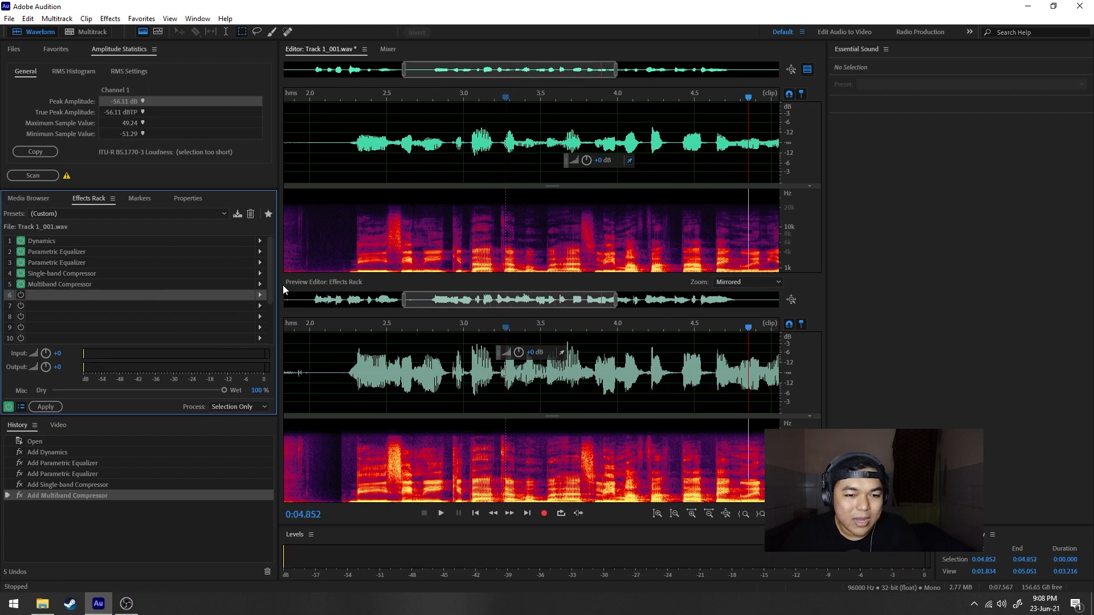
left_click(259, 295)
mouse_move(364, 337)
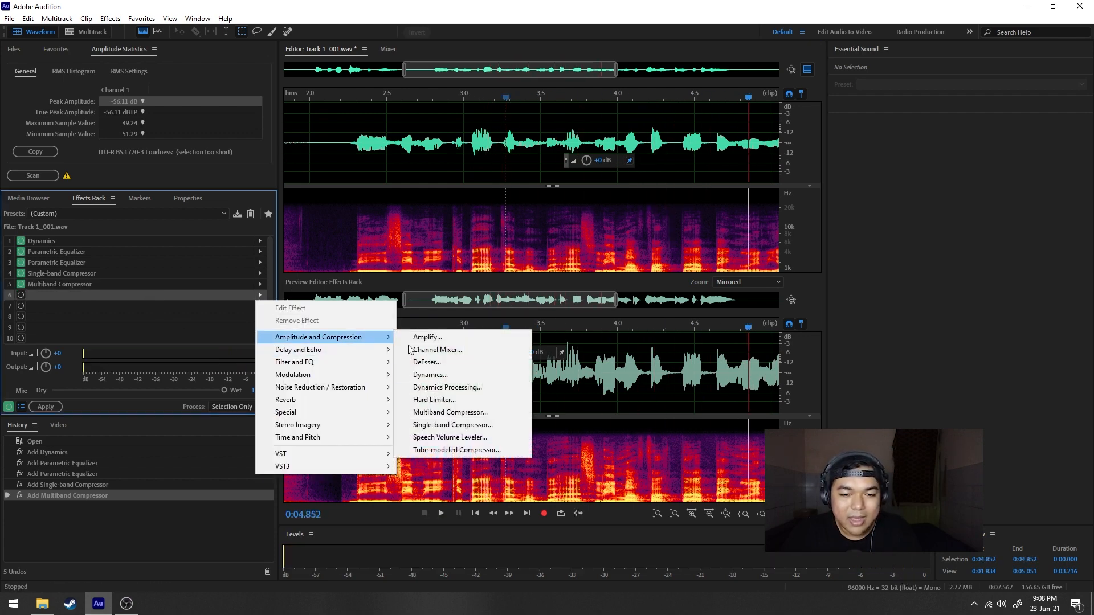
left_click(464, 401)
left_click(500, 221)
left_click(492, 297)
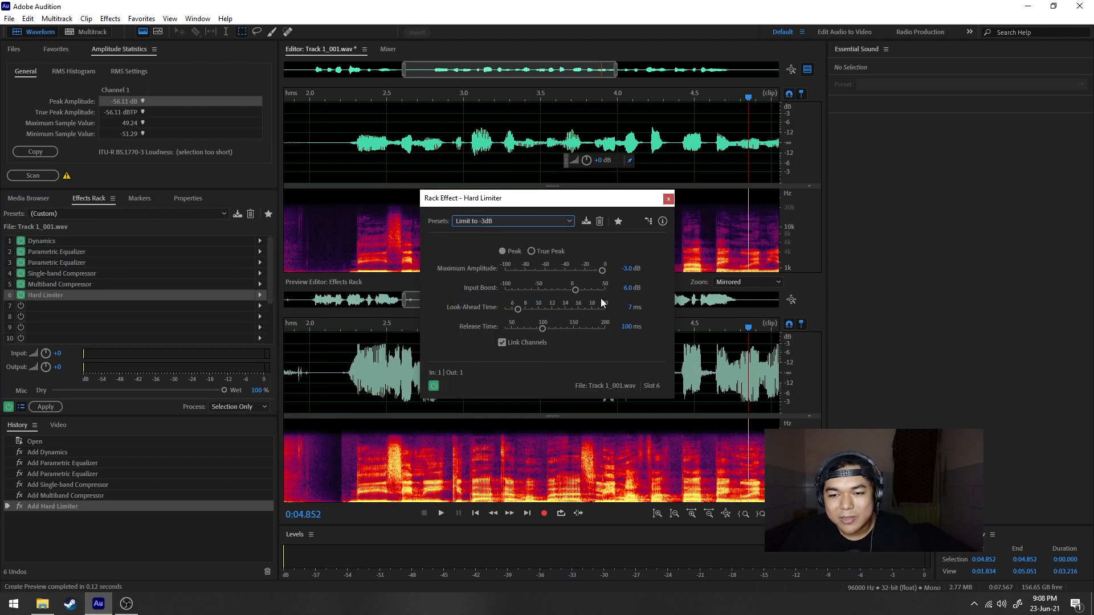
left_click(622, 288)
type("2")
key("Return")
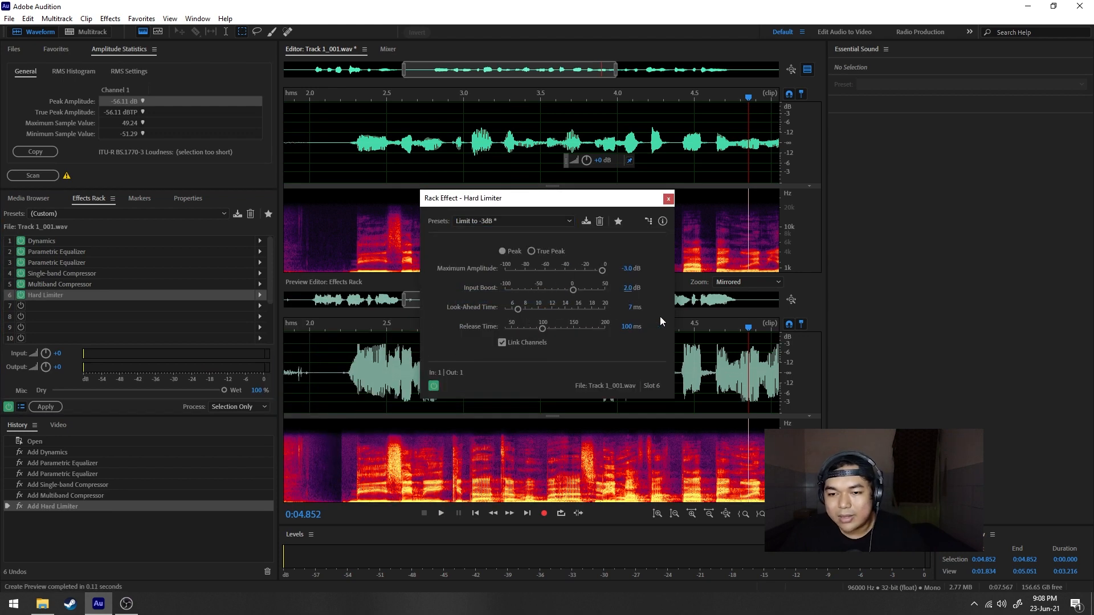
Step: Play back the voice-over from about 0:02.178 through the limiter and close the Hard Limiter settings
left_click(336, 97)
key("space")
scroll(337, 97, "down", 6)
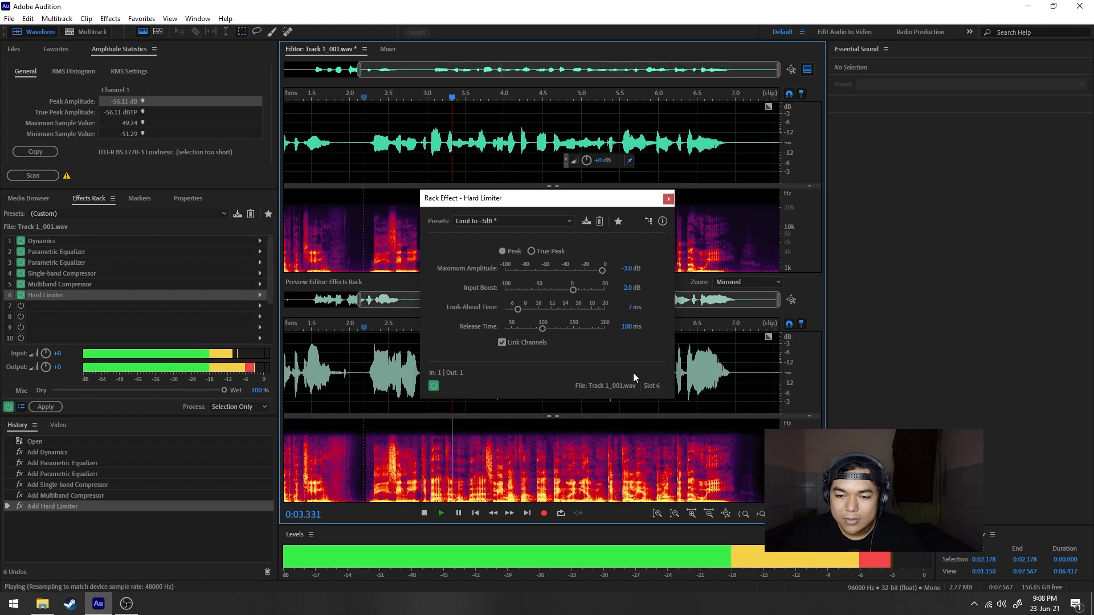
key("space")
left_click(668, 199)
Step: Save the effects rack as a preset named 1 VO -3dB
left_click(236, 214)
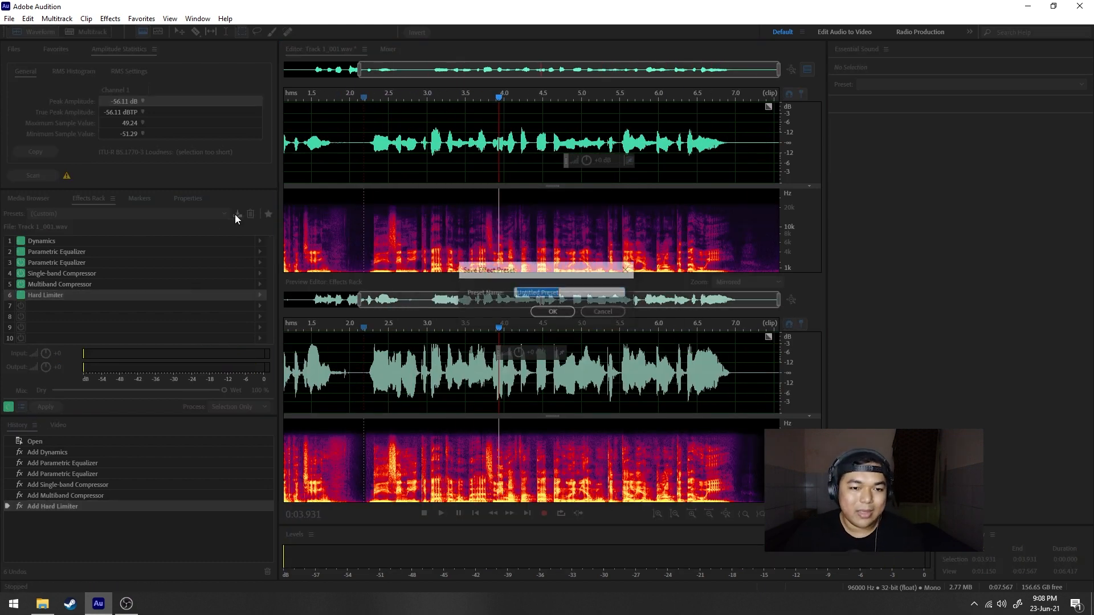
type("1 VO -3dB")
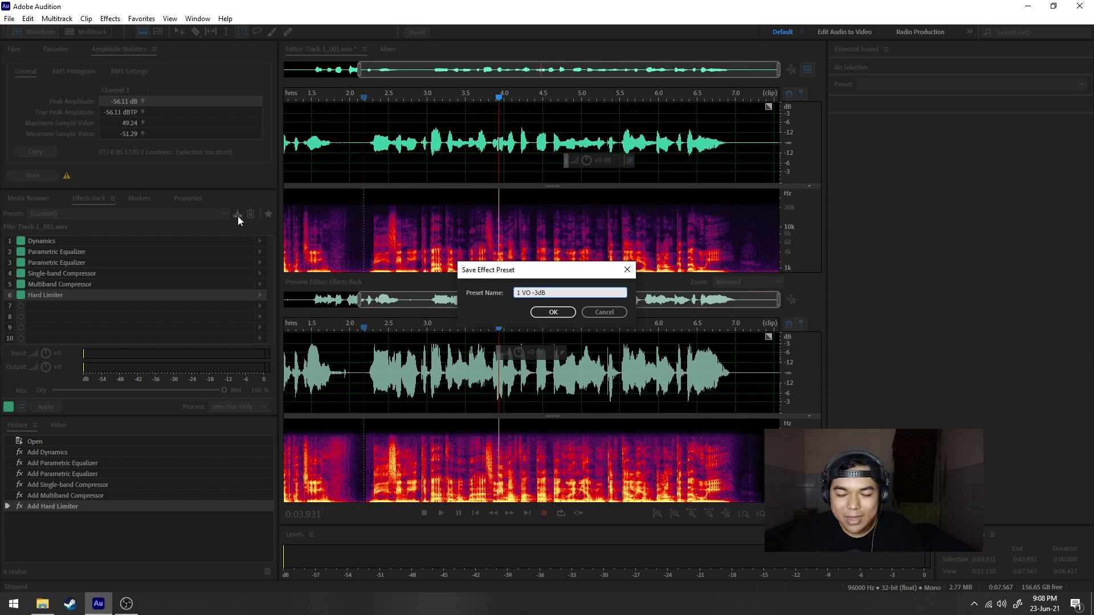
left_click(537, 310)
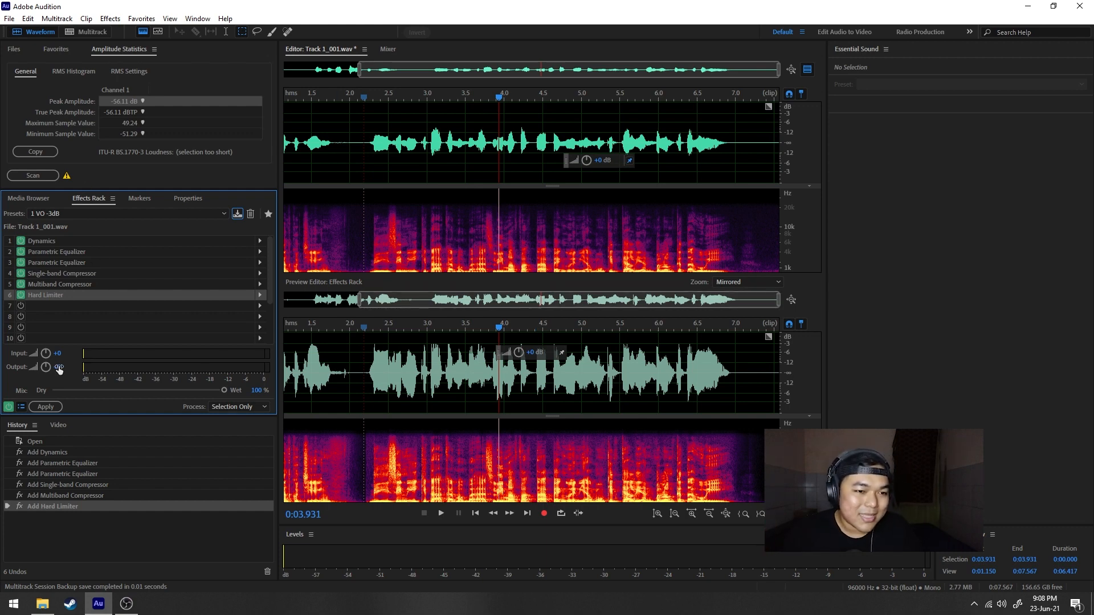
Step: Switch off the effects in rack slots 6 through 2, leaving only Dynamics active
left_click(21, 295)
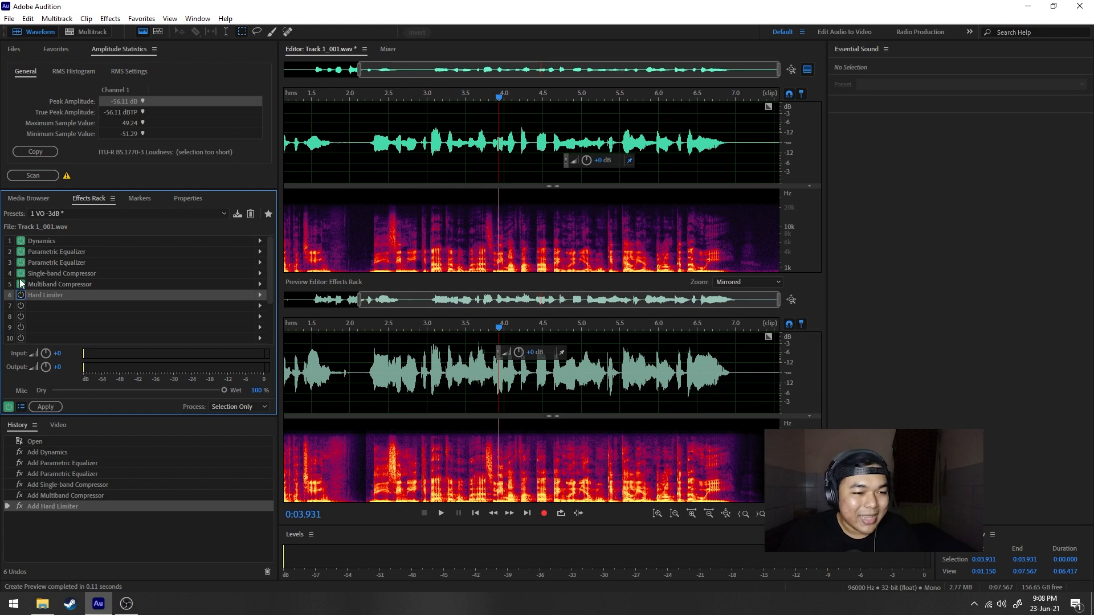
left_click(21, 283)
left_click(20, 274)
left_click(20, 264)
left_click(22, 254)
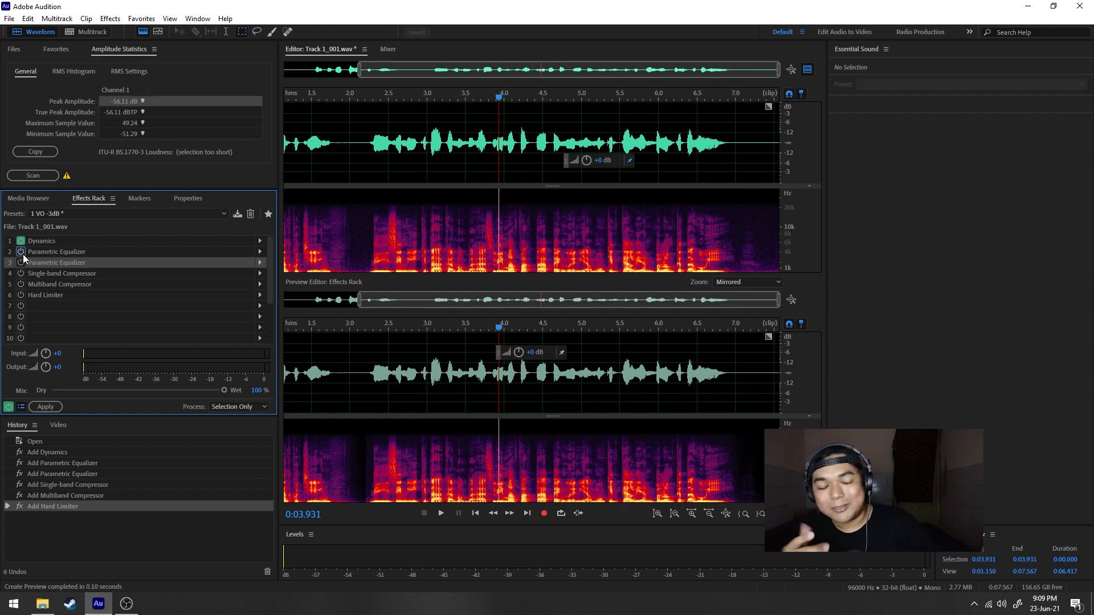
Step: Switch the slot 2 Parametric Equalizer back on and set its high shelf gain to 6 dB
left_click(21, 251)
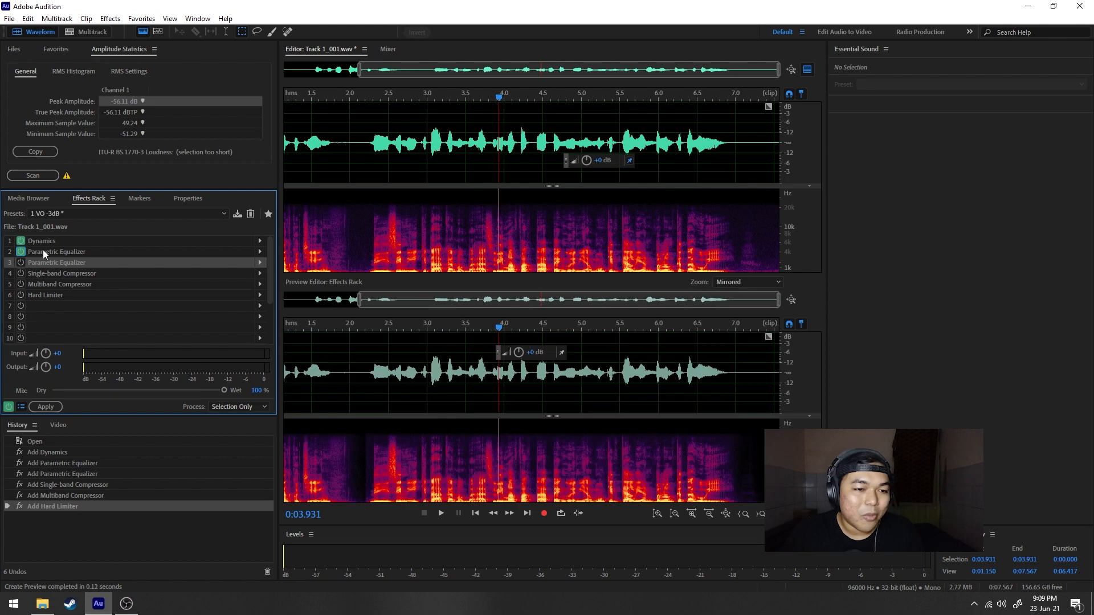
double_click(42, 252)
left_click_drag(570, 150, 685, 142)
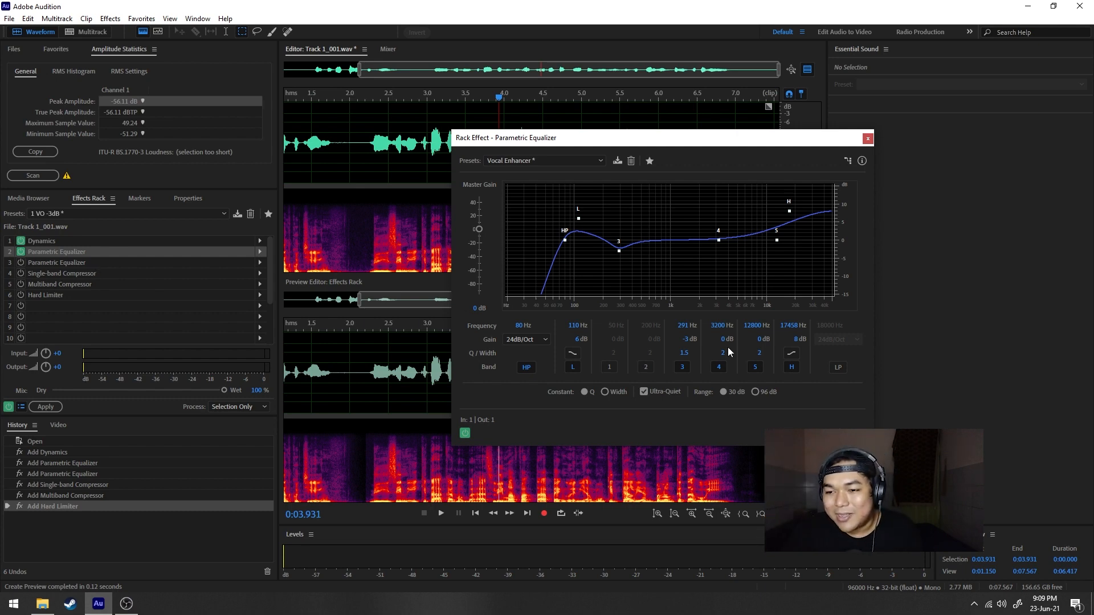
left_click_drag(771, 143, 755, 142)
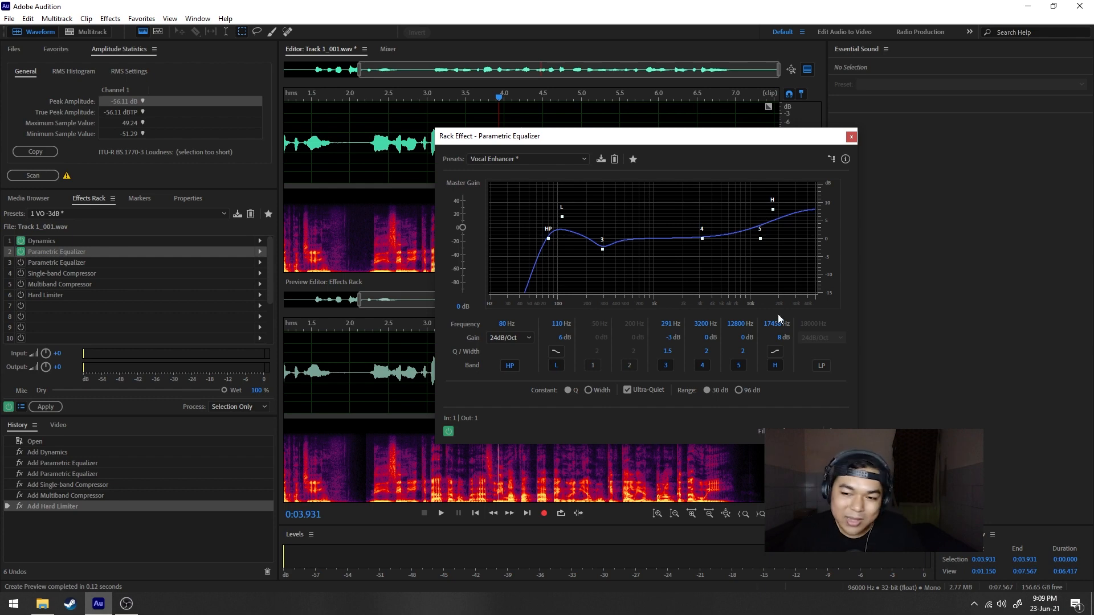
left_click(778, 337)
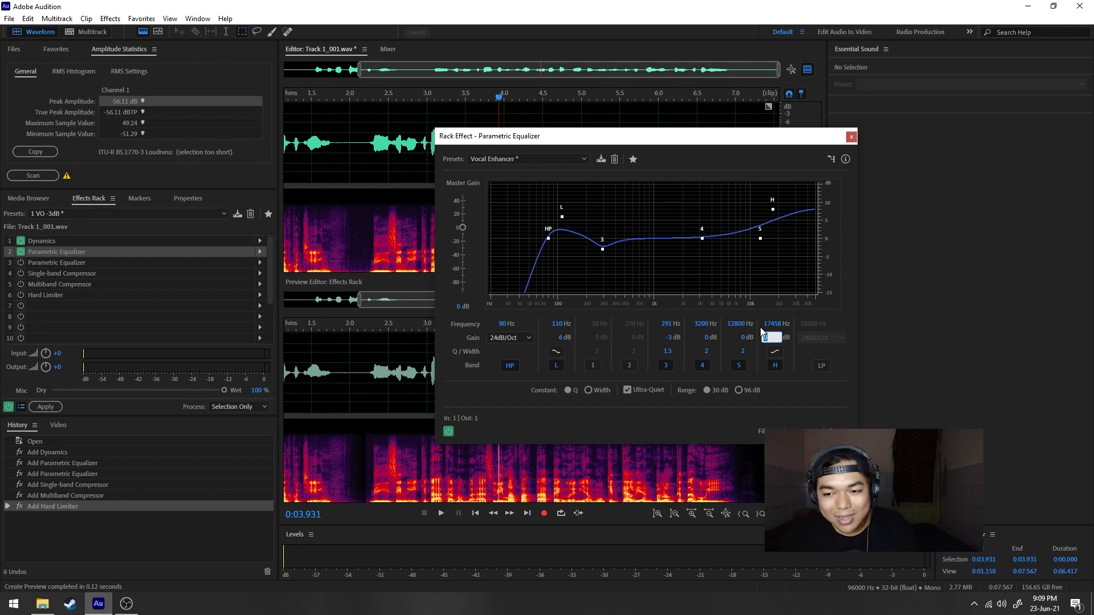
key("Return")
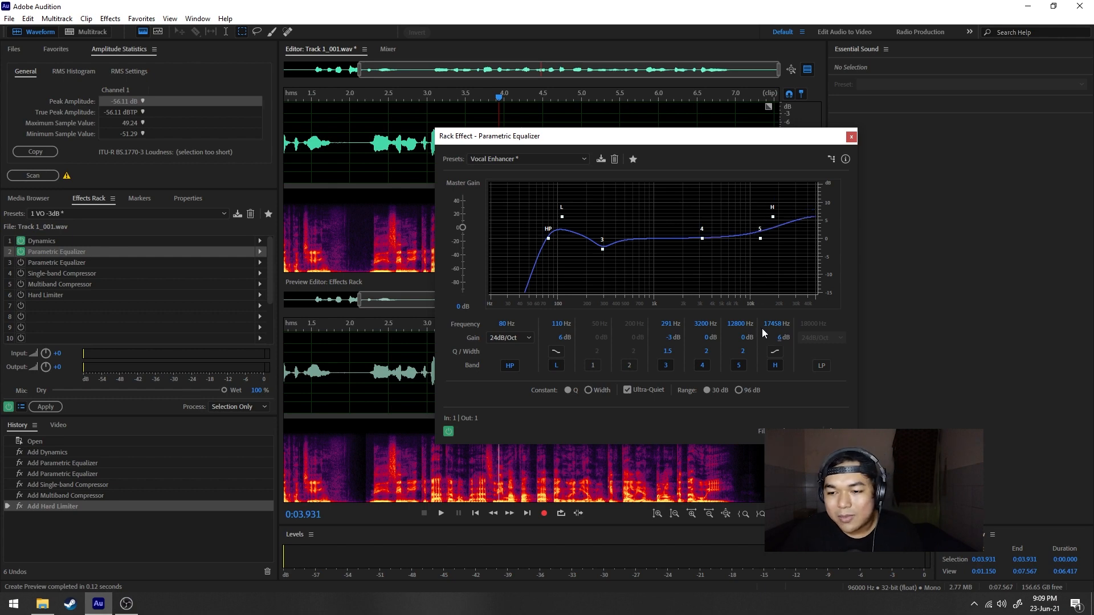
Step: Set the slot 2 equalizer's band 3 frequency to 260 Hz and its low shelf frequency to 120 Hz
left_click_drag(767, 138, 826, 137)
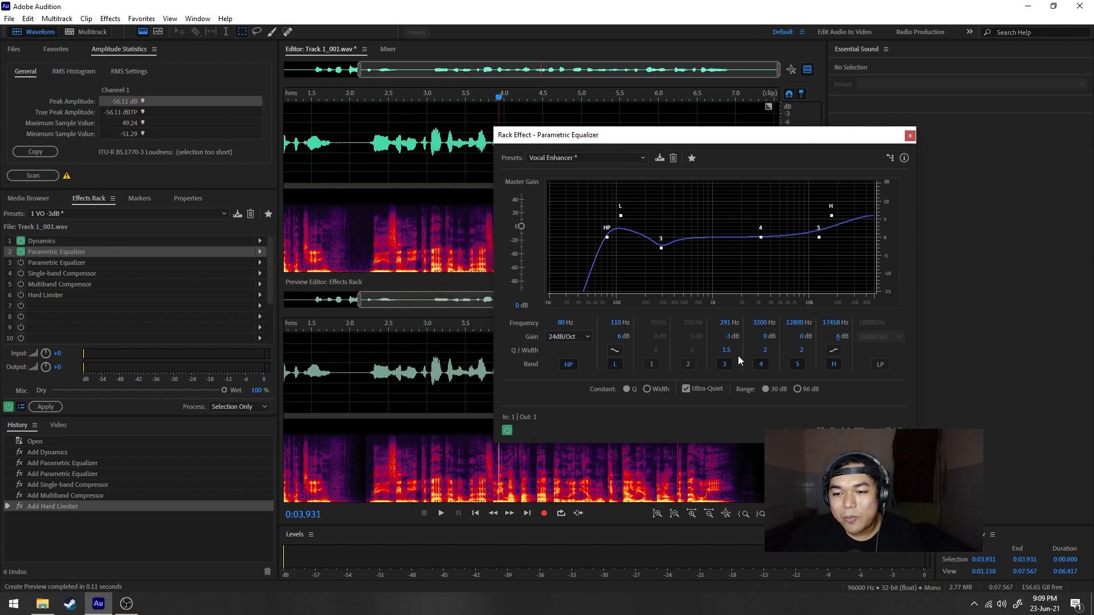
left_click(727, 322)
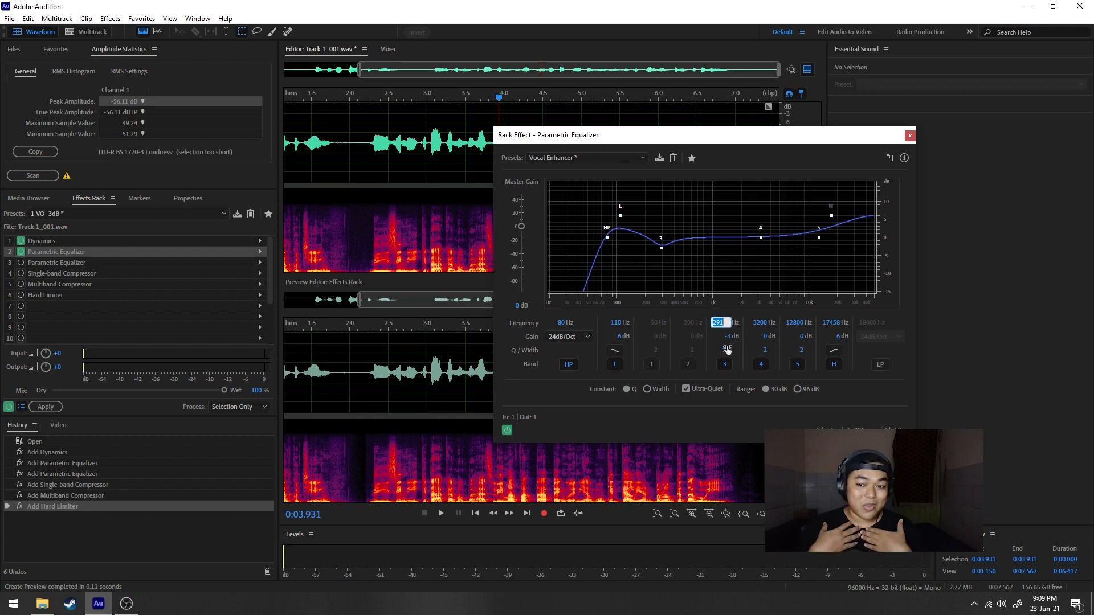
type("260")
key("Return")
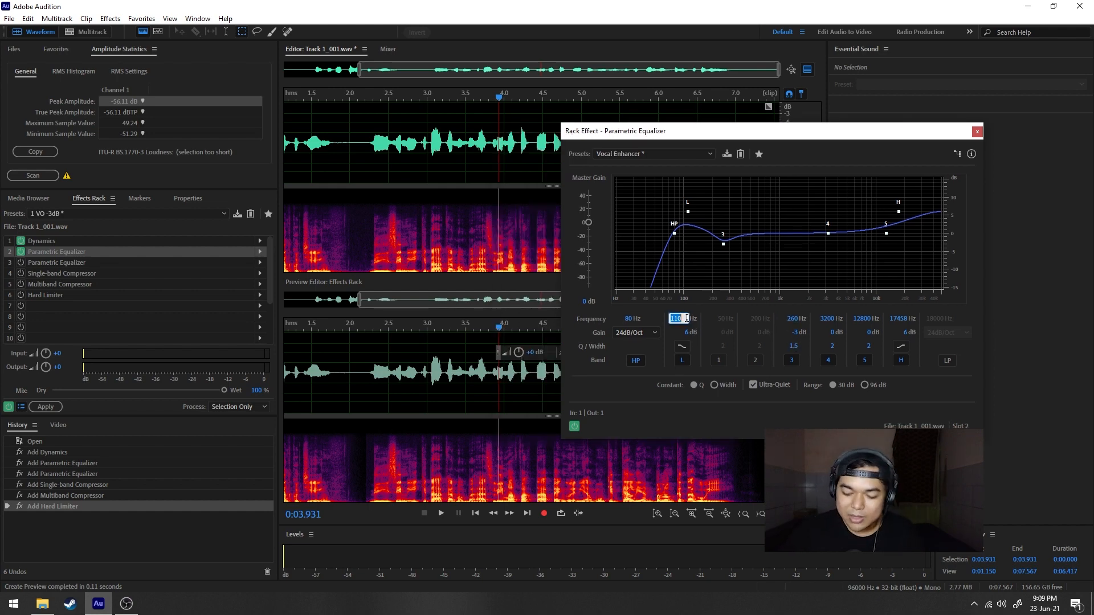
type("120")
key("Return")
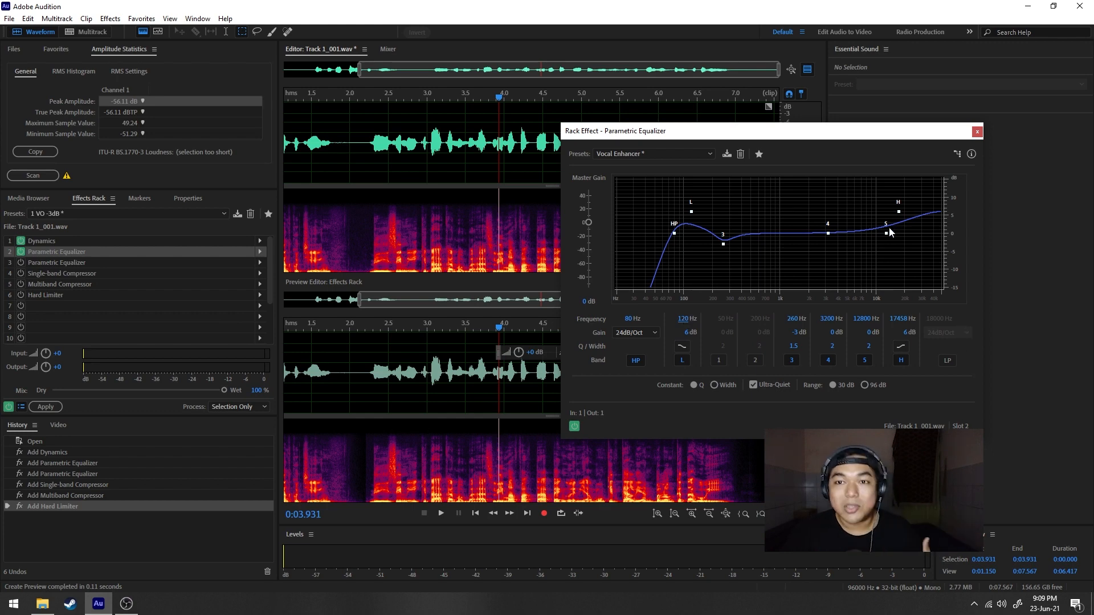
Step: Close the equalizer settings and play back the voice-over from about 0:02.316 to hear the adjusted equalization
left_click(977, 131)
left_click(374, 99)
key("space")
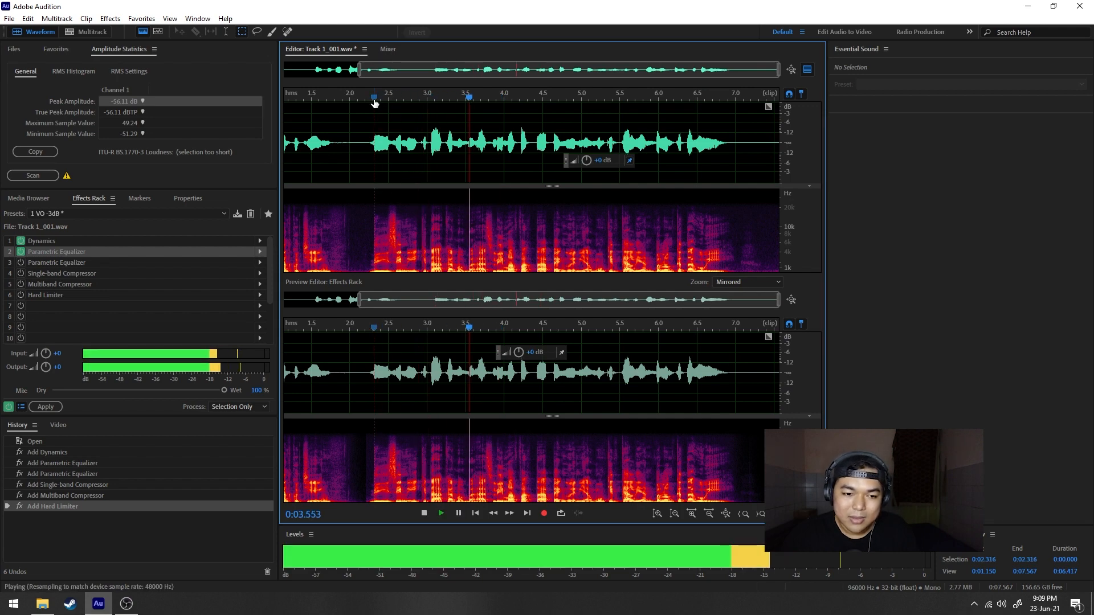
key("space")
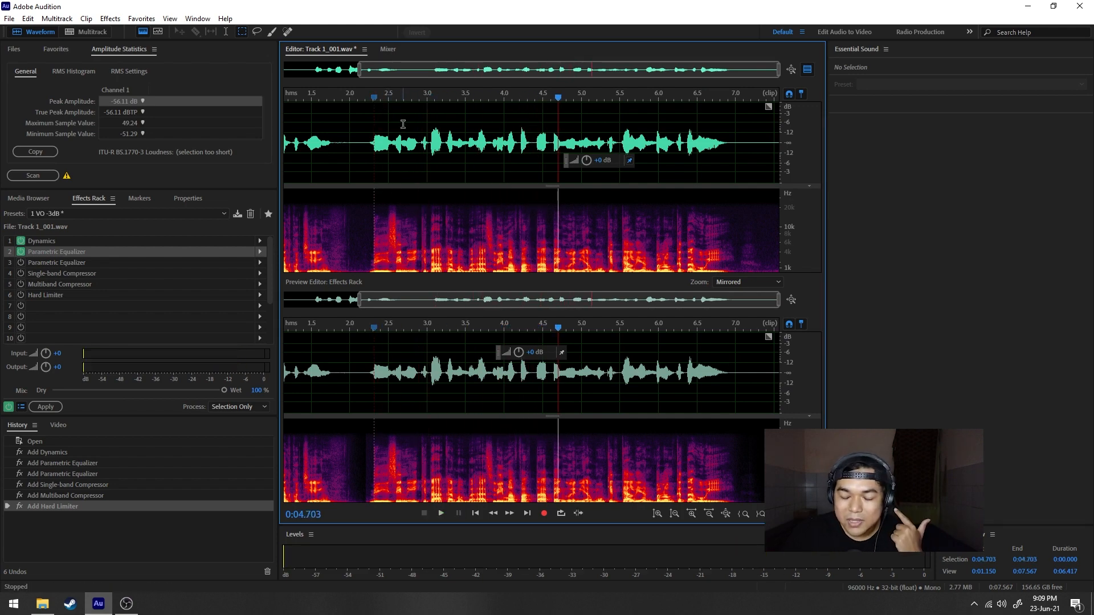
Step: Switch the slot 3 Parametric Equalizer and the slot 4 Single-band Compressor back on
left_click(20, 263)
left_click(41, 263)
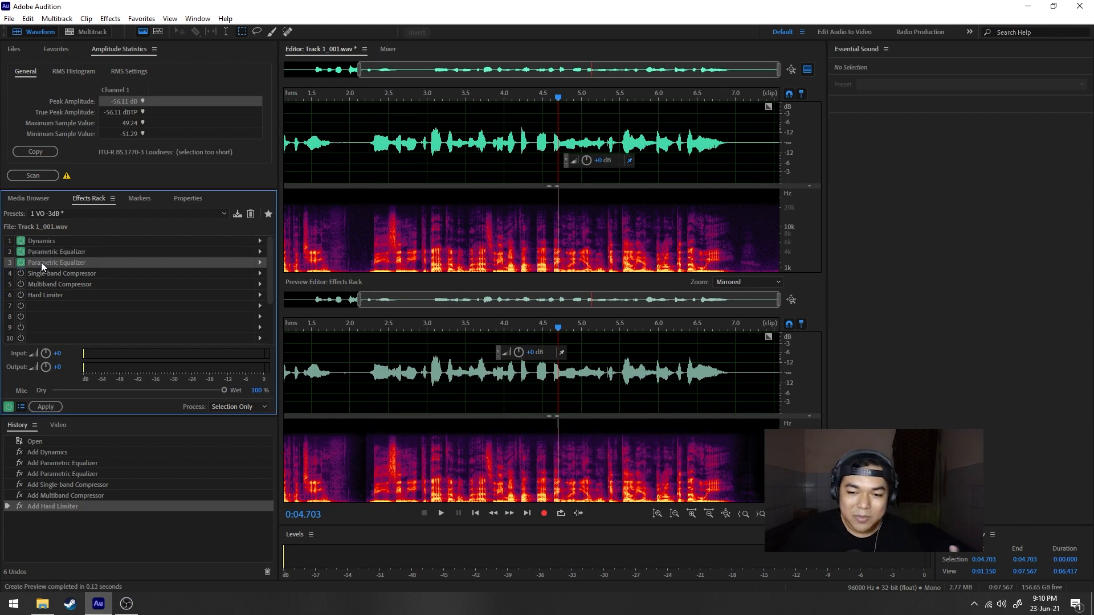
left_click(59, 273)
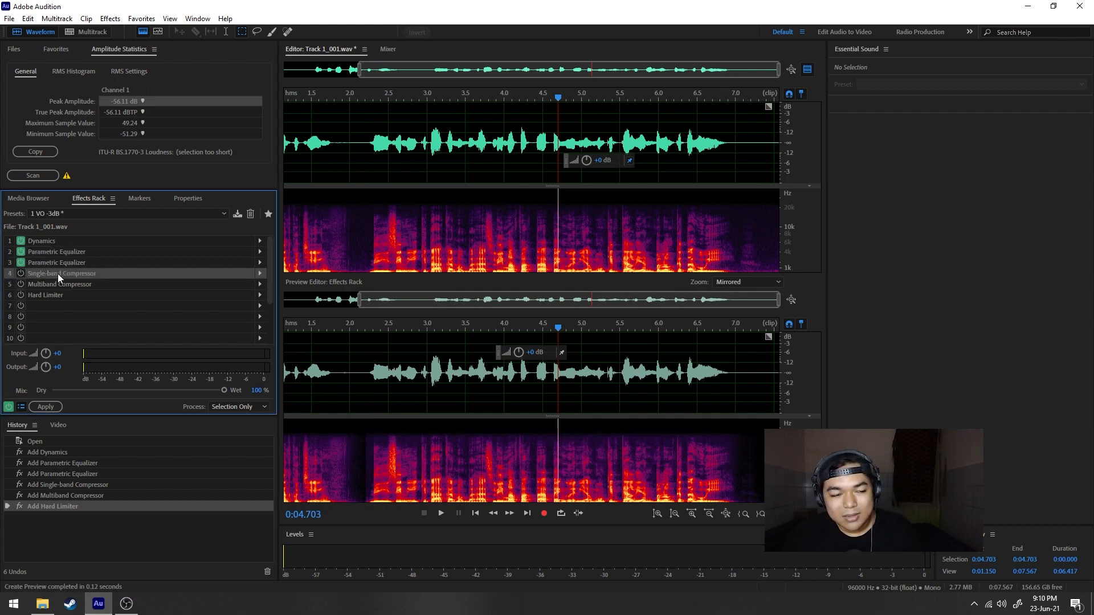
left_click(21, 274)
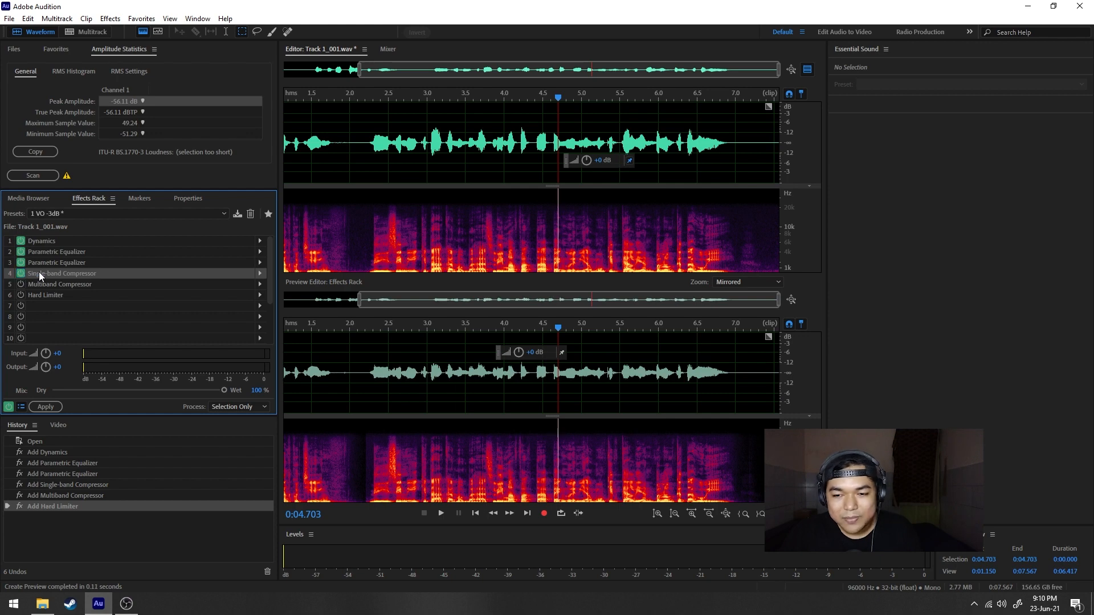
Step: Review the Single-band Compressor's settings against the preview waveform and close them
double_click(39, 271)
left_click_drag(595, 213, 916, 152)
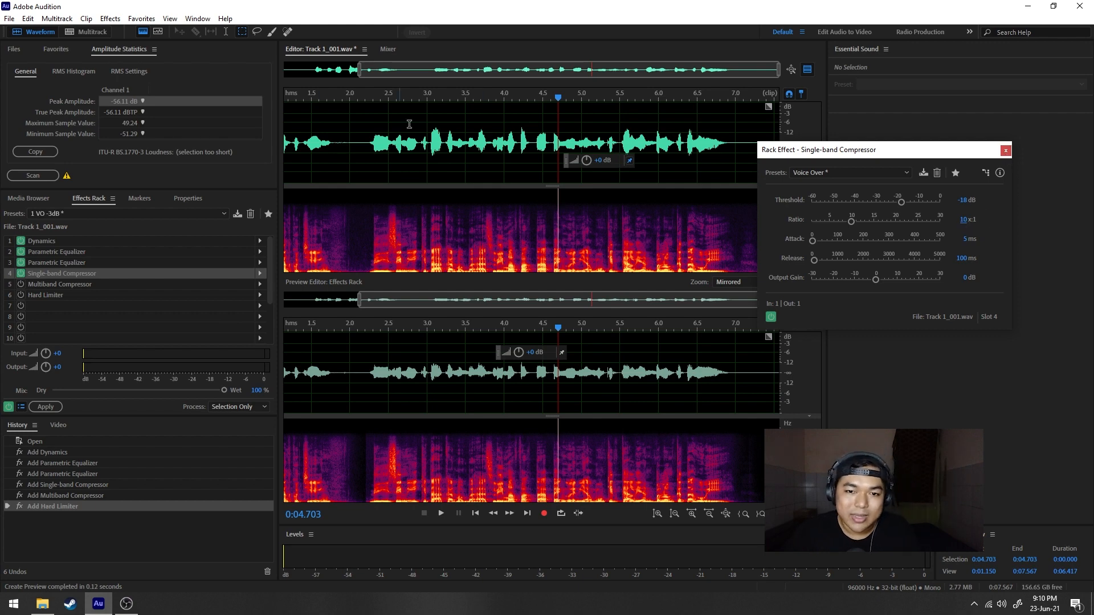
scroll(434, 132, "up", 2)
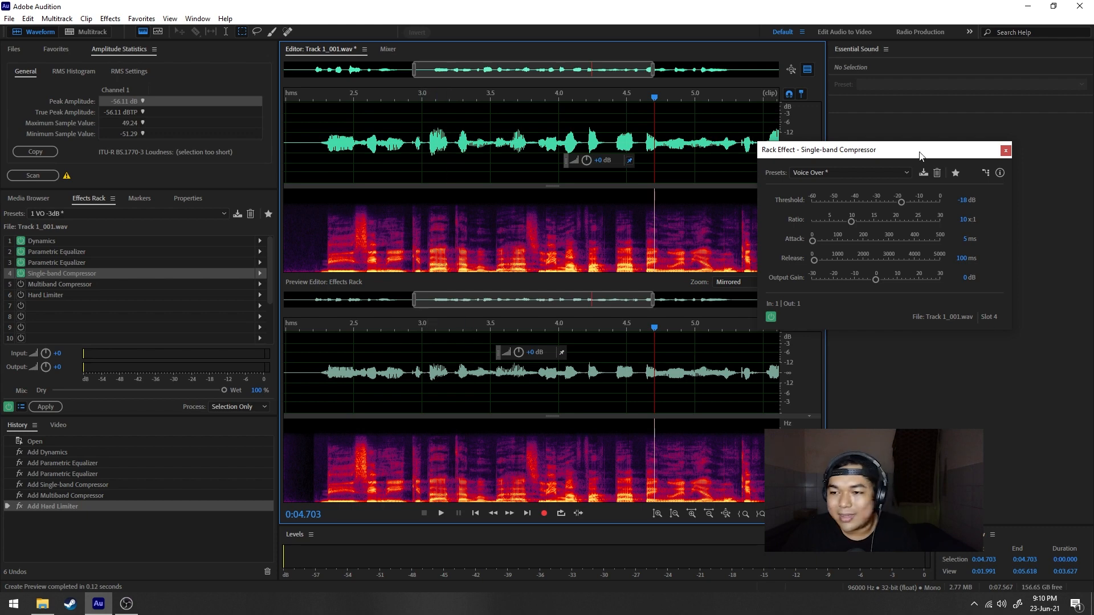
left_click(1006, 151)
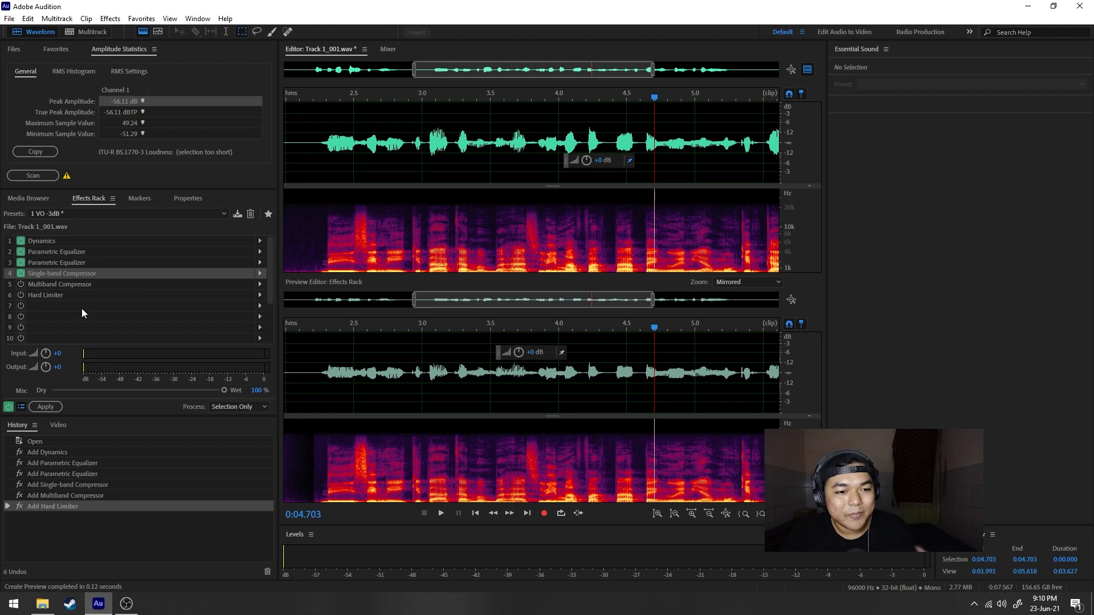
Step: Switch the slot 5 Multiband Compressor back on and open its settings beside the waveform
left_click(21, 285)
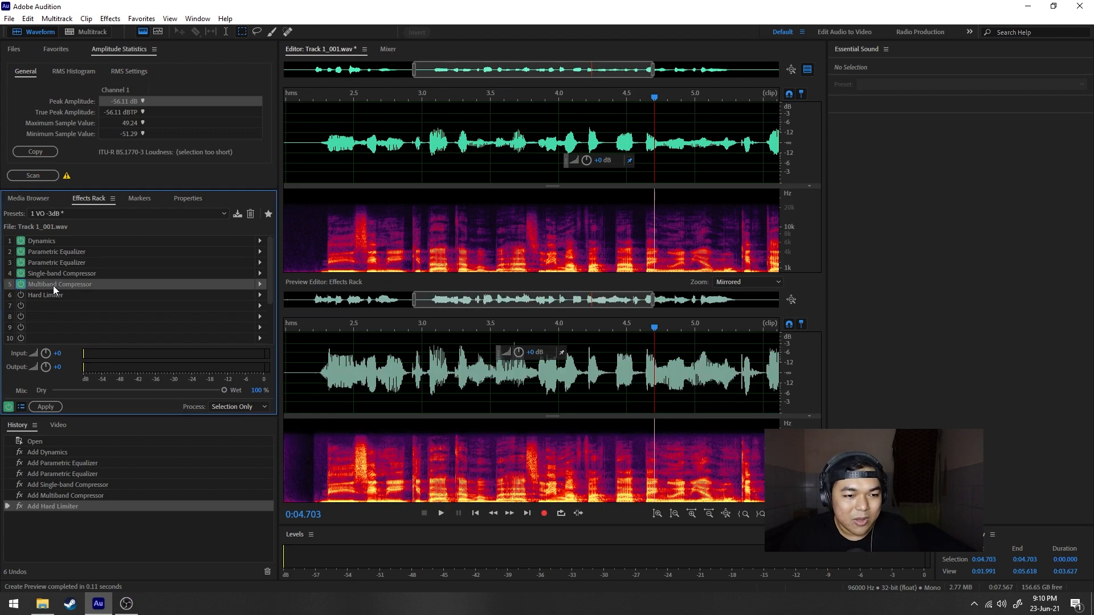
double_click(53, 285)
left_click_drag(593, 116, 929, 101)
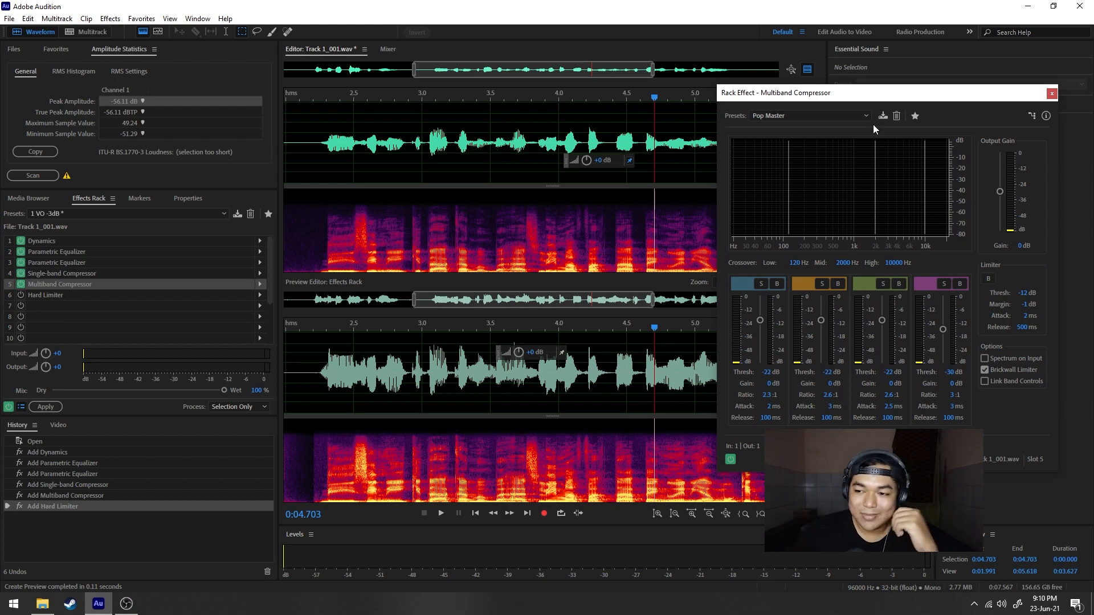
Step: Play back the voice-over from about 0:02.387 and examine the Multiband Compressor's band levels and settings
left_click_drag(388, 101, 338, 101)
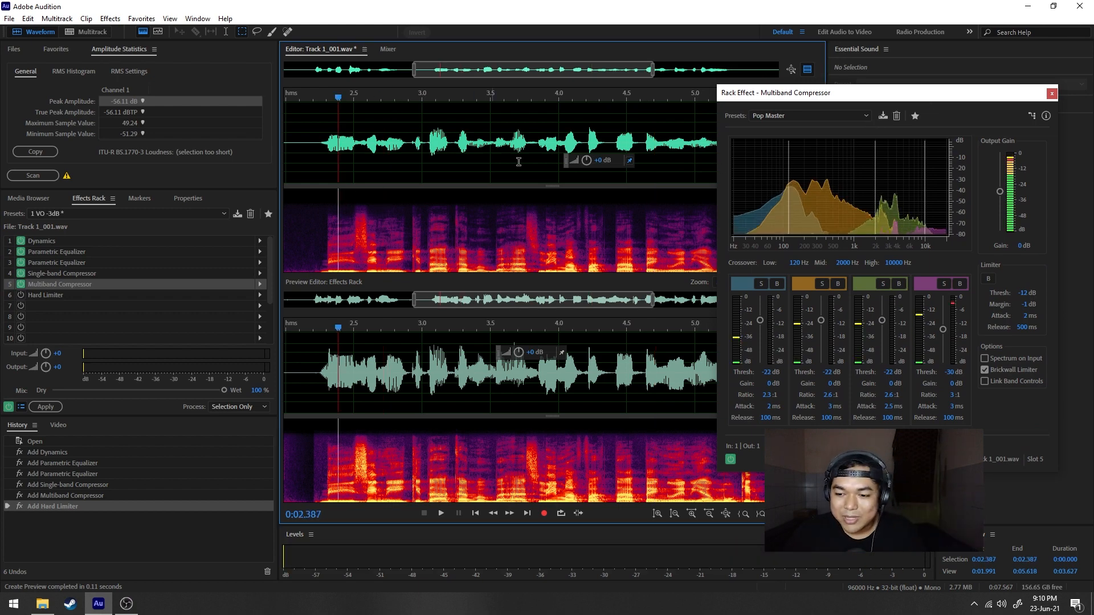
key("space")
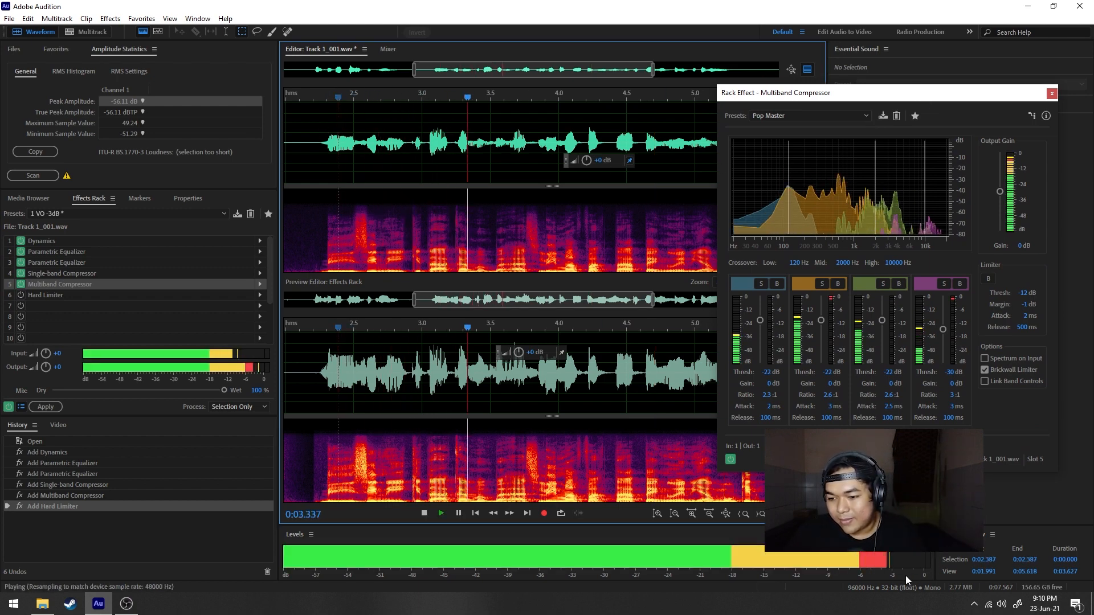
key("space")
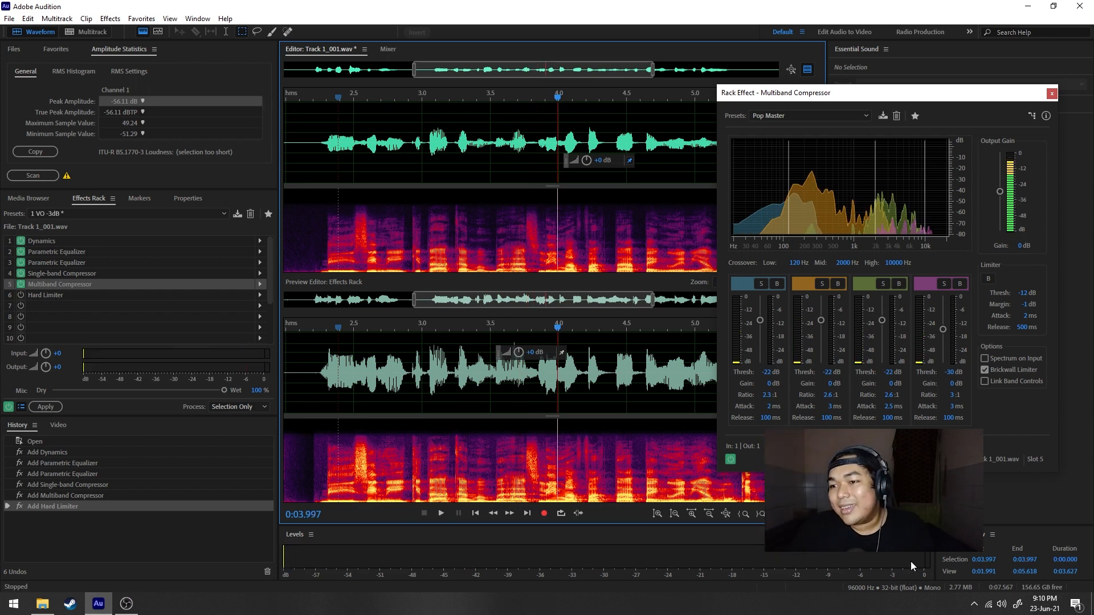
left_click_drag(959, 93, 919, 91)
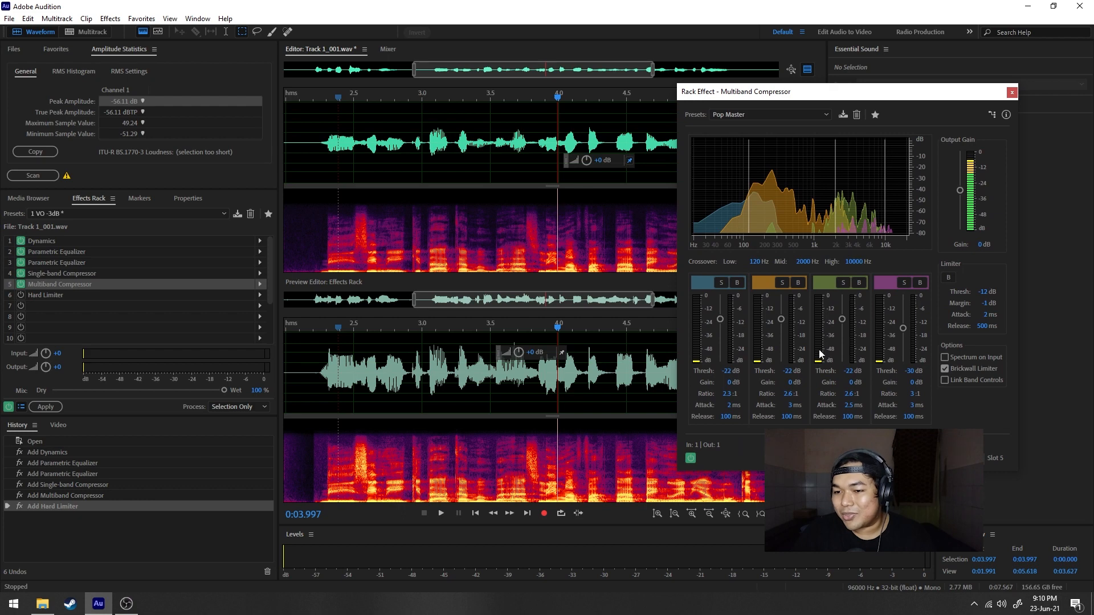
left_click_drag(851, 97, 895, 62)
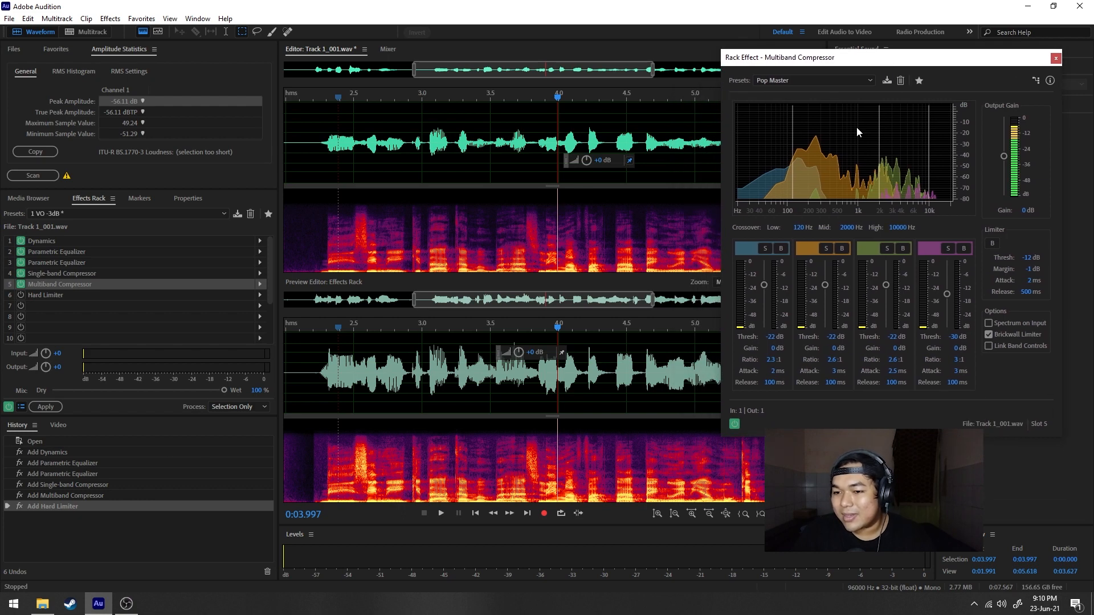
Step: Set the Multiband Compressor's lowest-band ratio to 3:1 and its output gain to -3 dB
left_click(770, 360)
type("3")
key("Return")
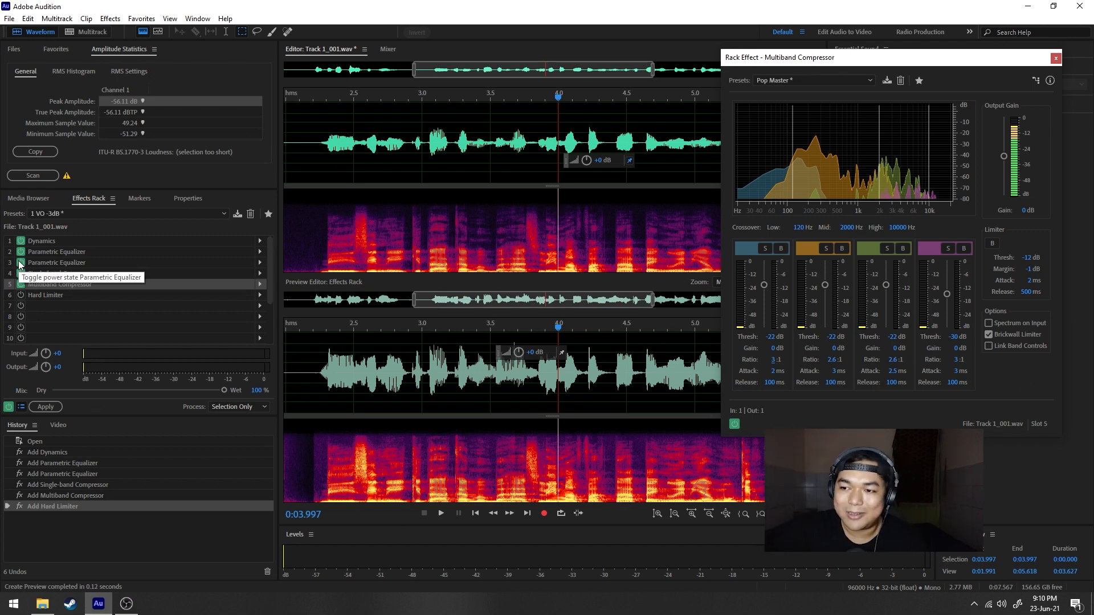
left_click(1026, 210)
type("-3")
key("Return")
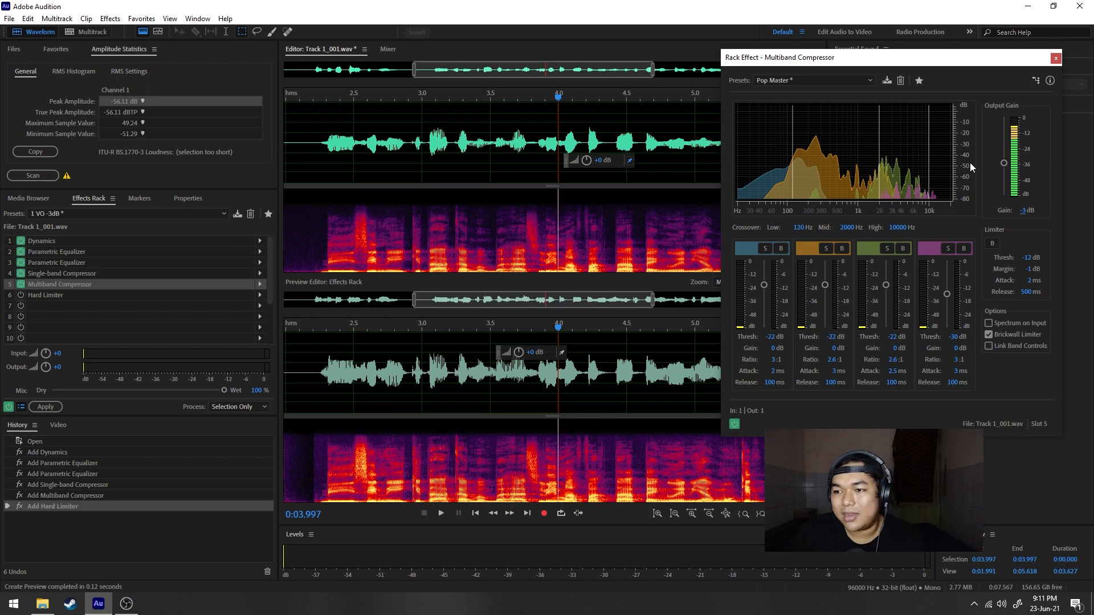
Step: Play back the voice-over from about 0:02.312 to check the output level, and close the Multiband Compressor's settings
left_click(328, 333)
key("space")
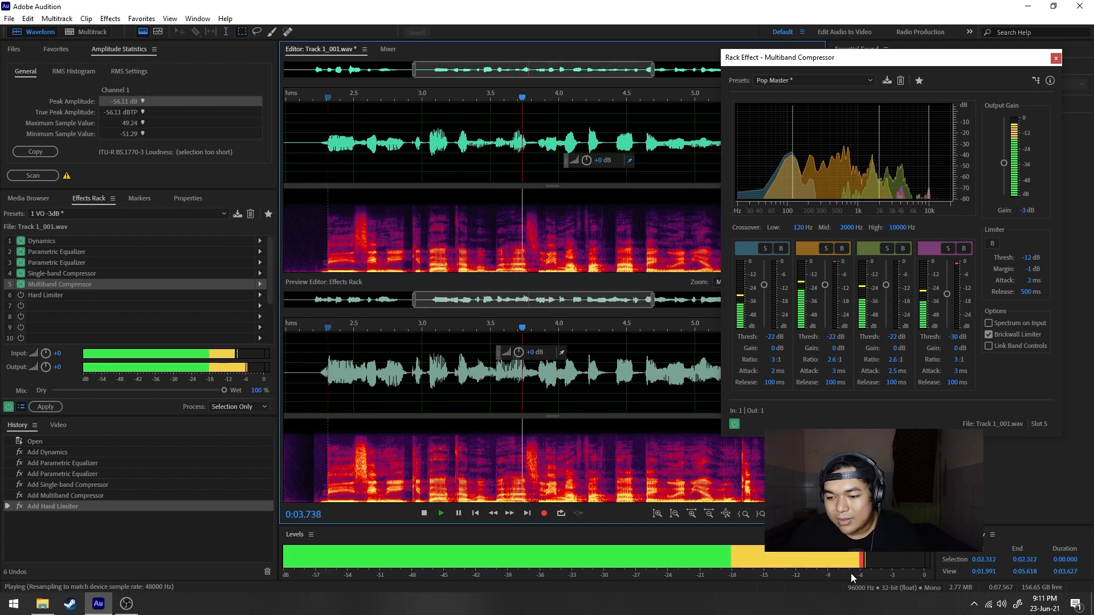
key("space")
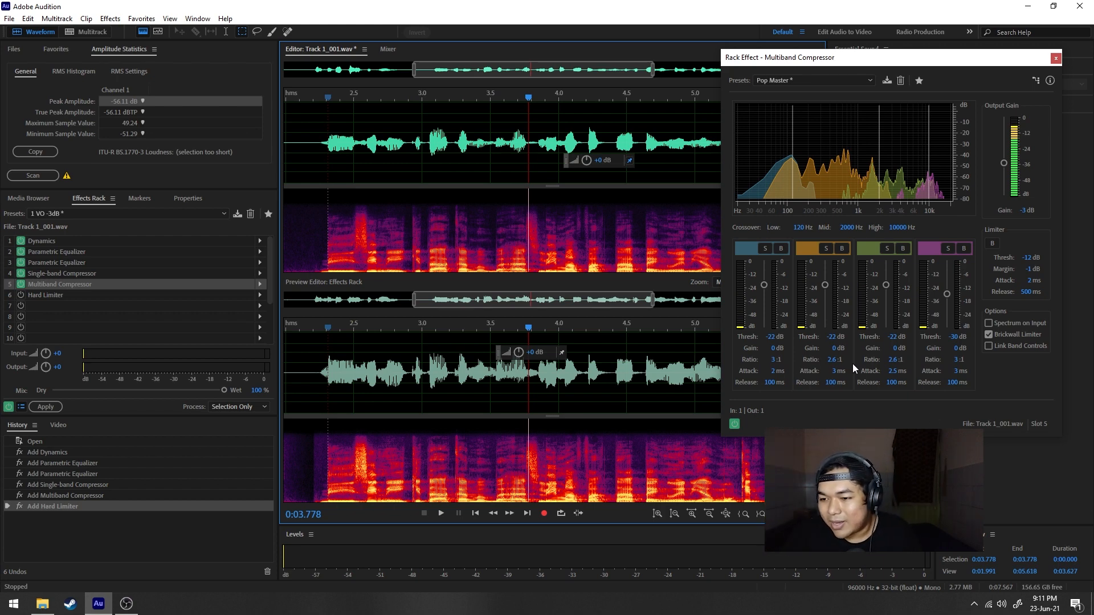
left_click_drag(979, 61, 934, 60)
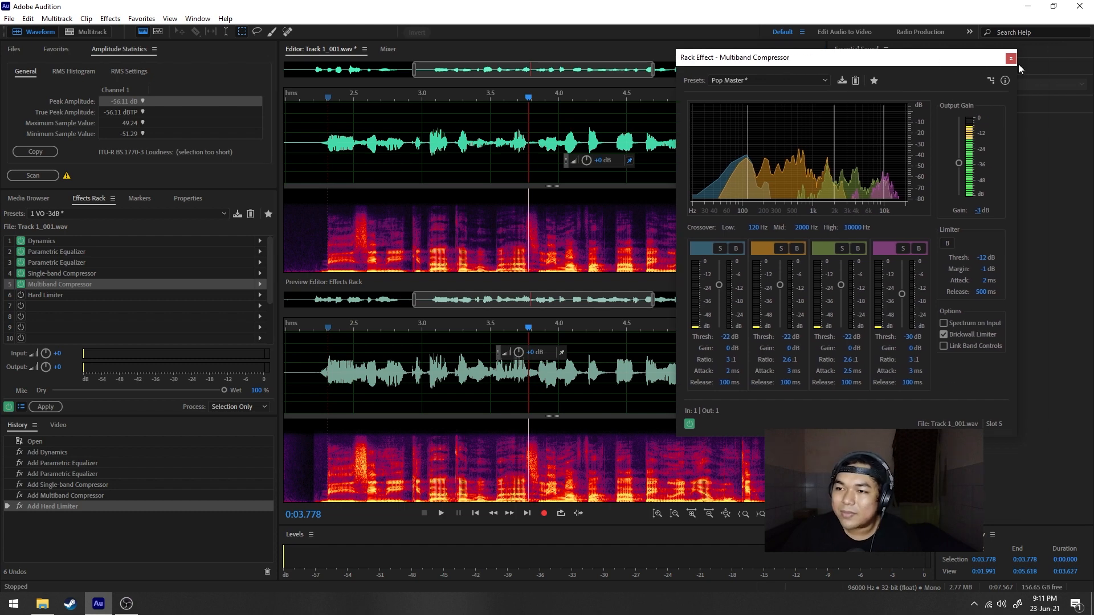
left_click(1011, 59)
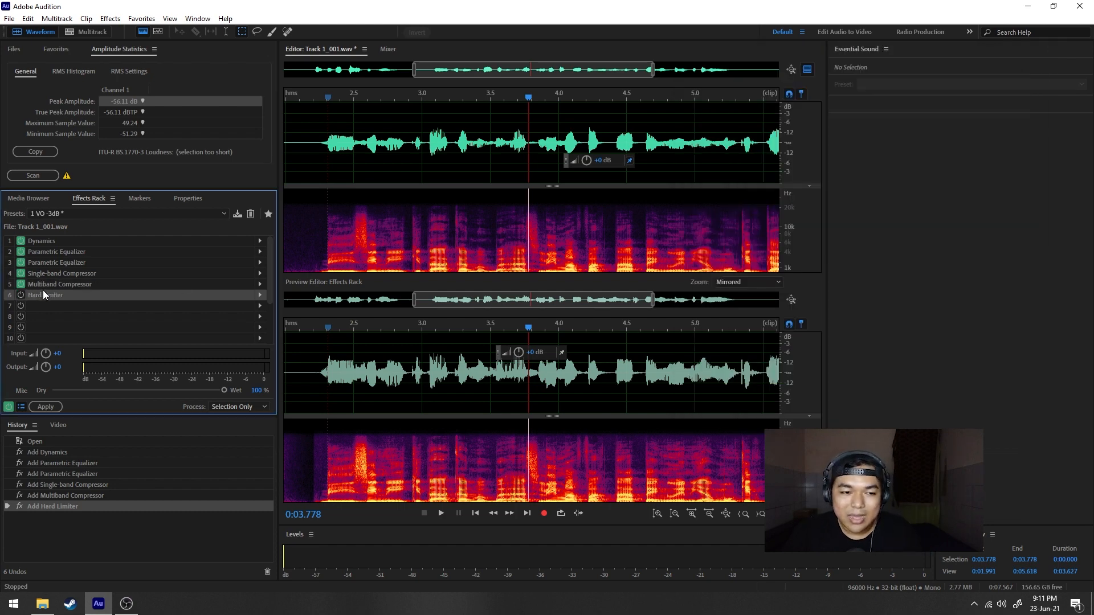
Step: Switch the slot 6 Hard Limiter back on and open its settings beside the waveform
left_click(20, 295)
double_click(45, 296)
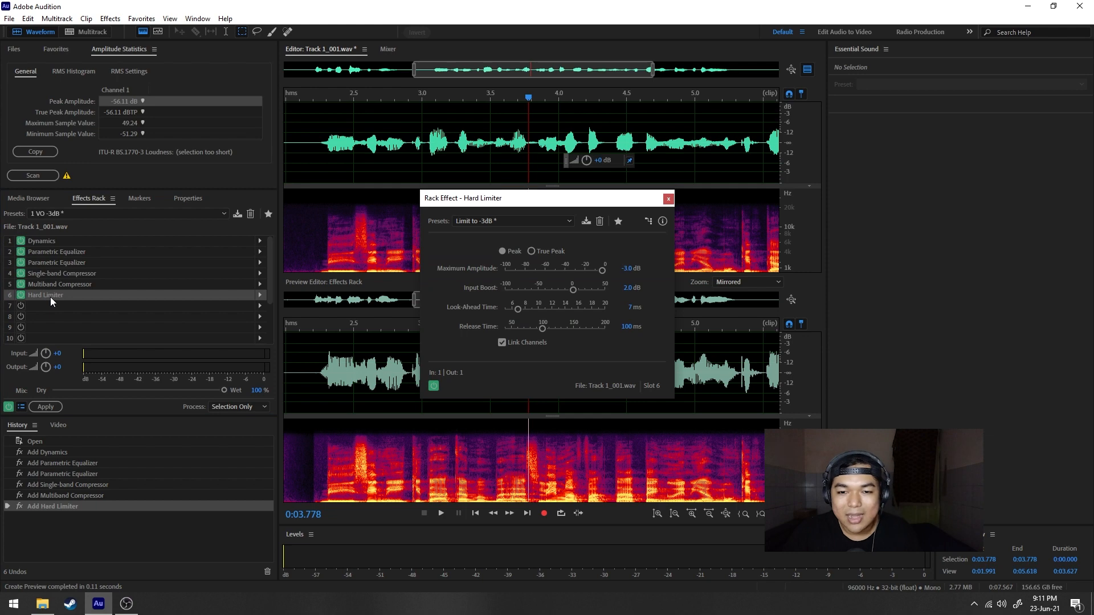
left_click_drag(650, 200, 864, 186)
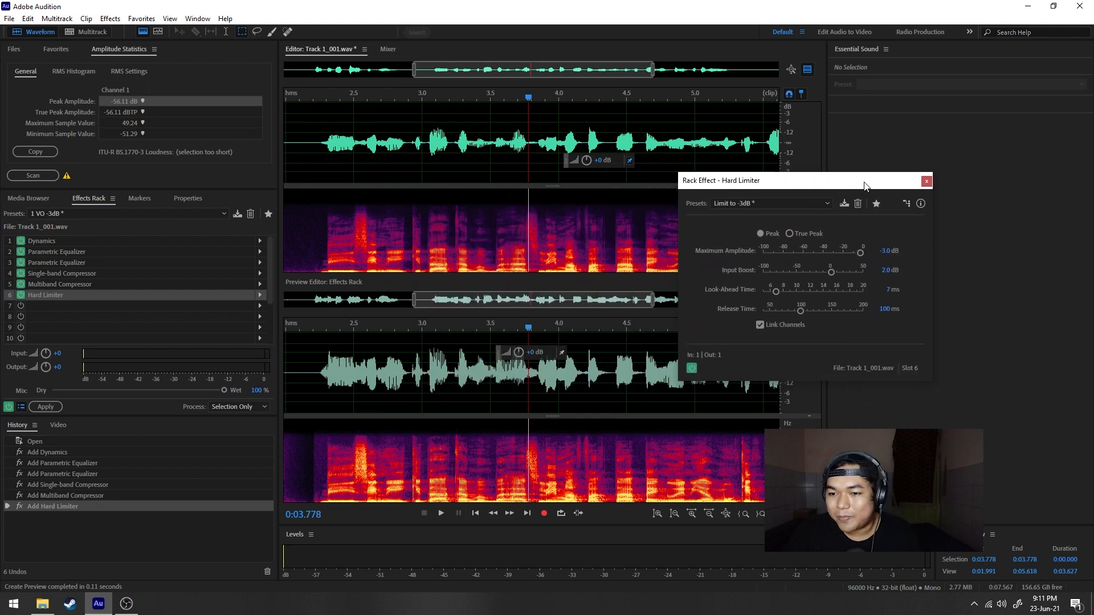
Step: Load the Hard Limiter's Limit to -6dB preset with True Peak mode and set the input boost to 0 dB
left_click(759, 206)
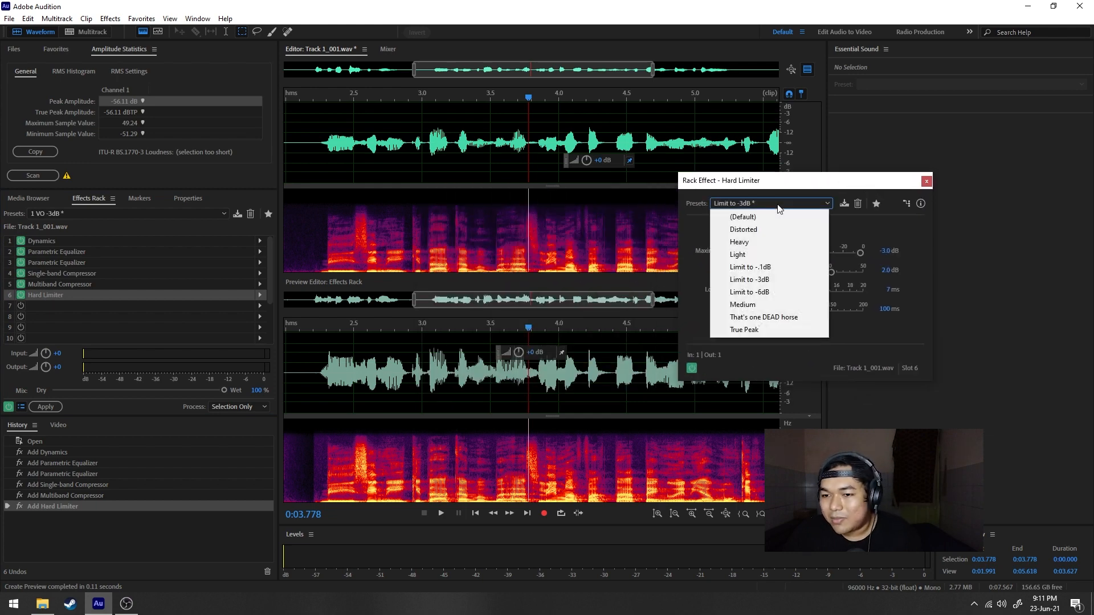
left_click(780, 292)
left_click(808, 234)
left_click(885, 270)
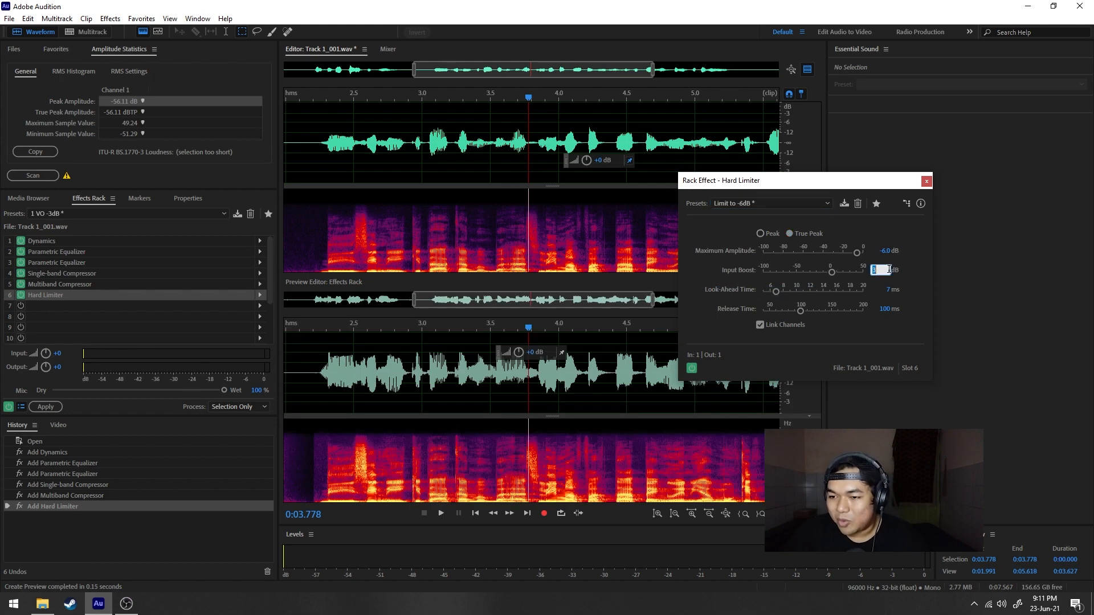
type("0")
key("Return")
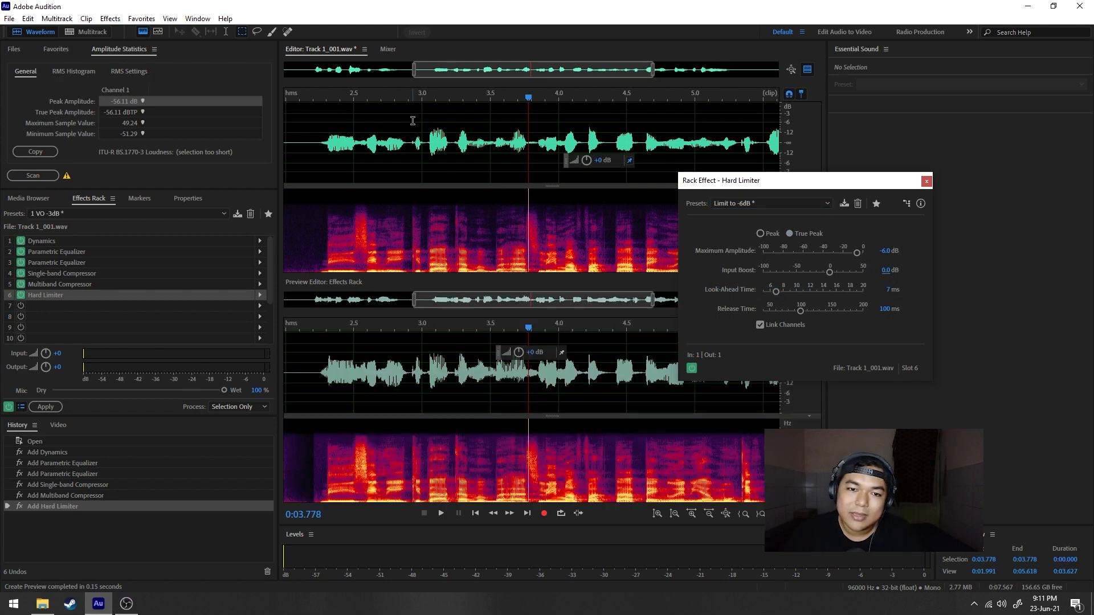
Step: Play back the voice-over from about 0:02.174, check the limited output level, and return the playhead to about 0:02.268
left_click(310, 104)
key("space")
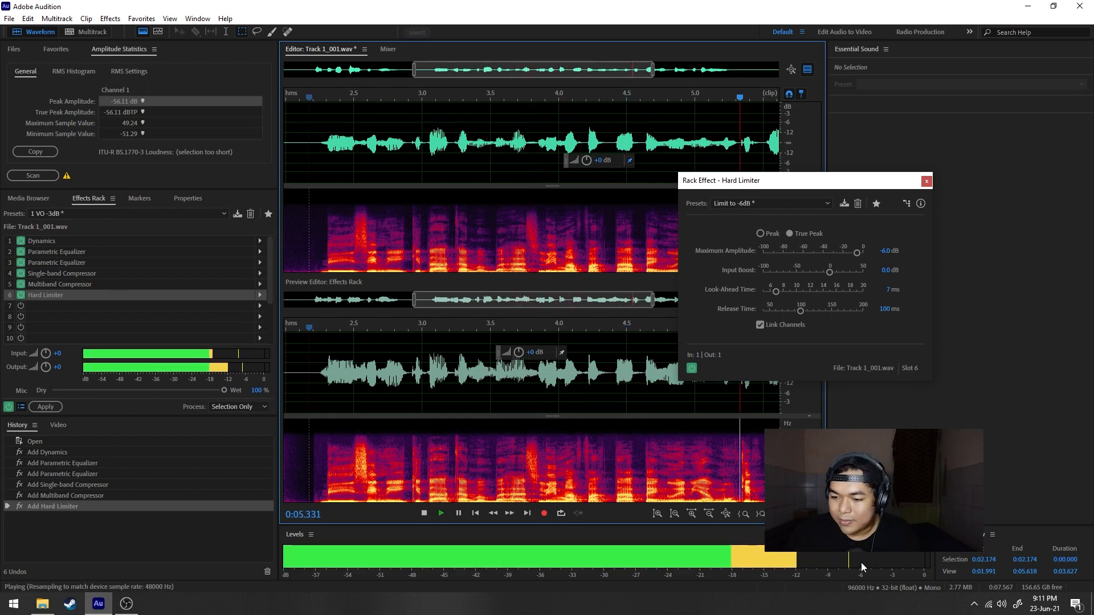
key("space")
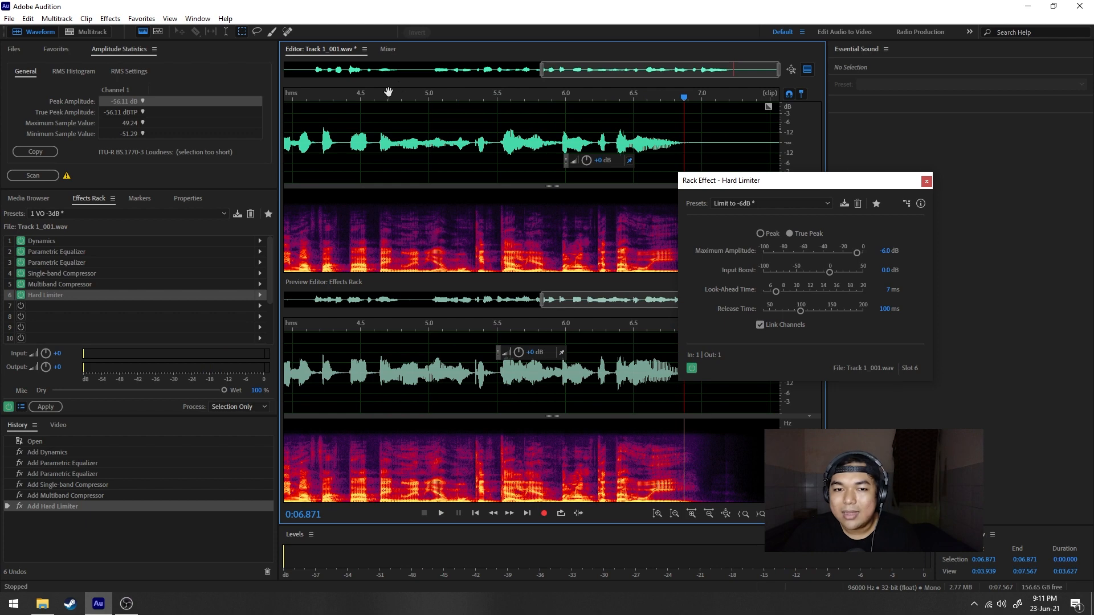
scroll(388, 101, "down", 1)
left_click(302, 100)
left_click_drag(440, 72, 368, 98)
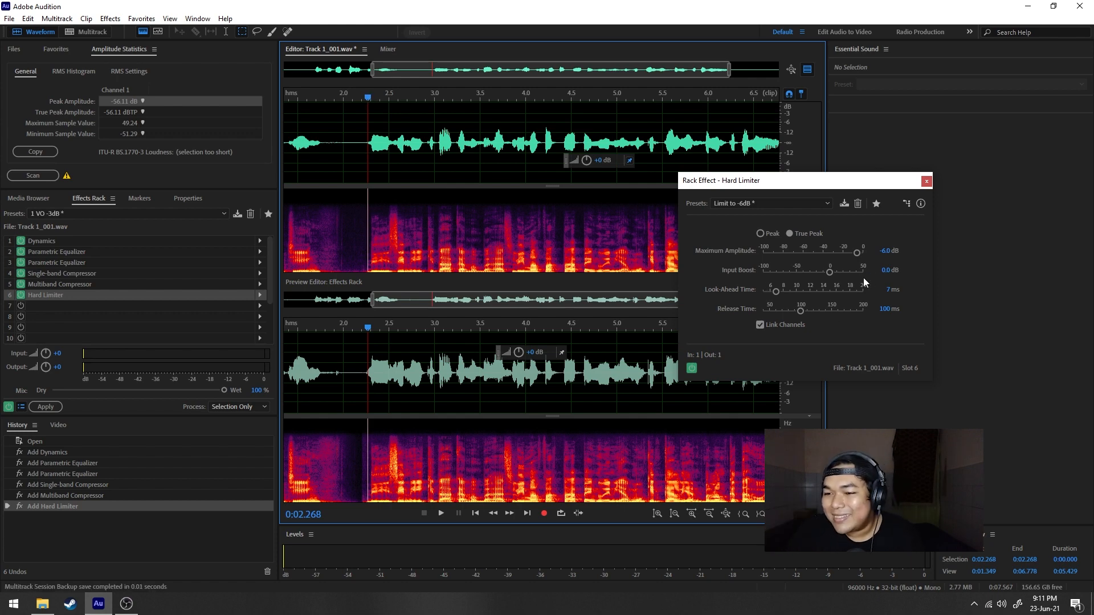
Step: Set the Hard Limiter's input boost to 1 dB, check it by playback from about 0:02.268, and close its settings
left_click(884, 272)
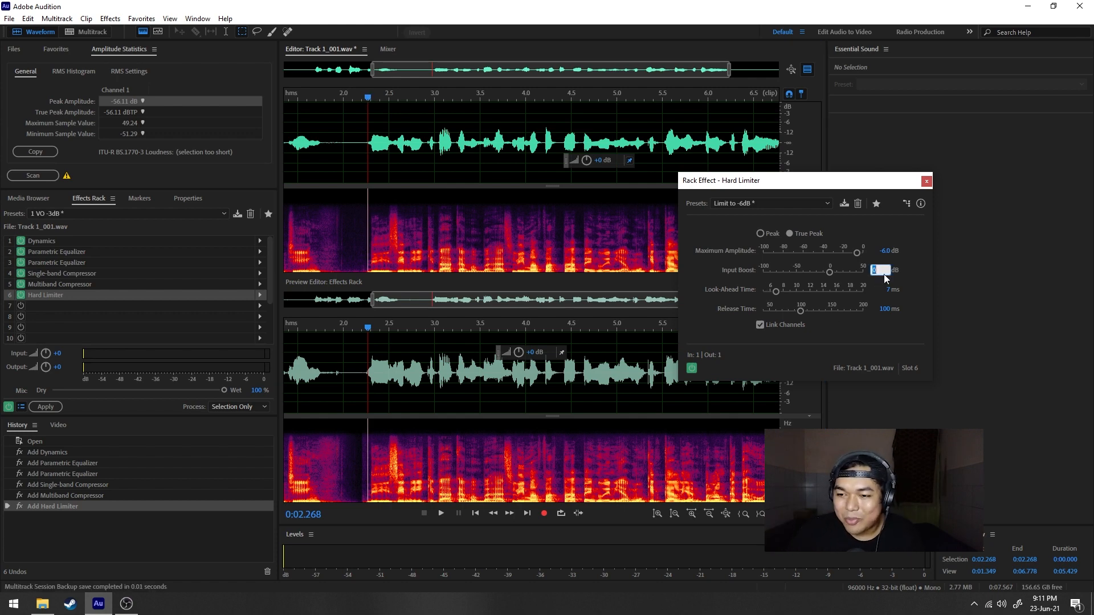
type("1")
key("Return")
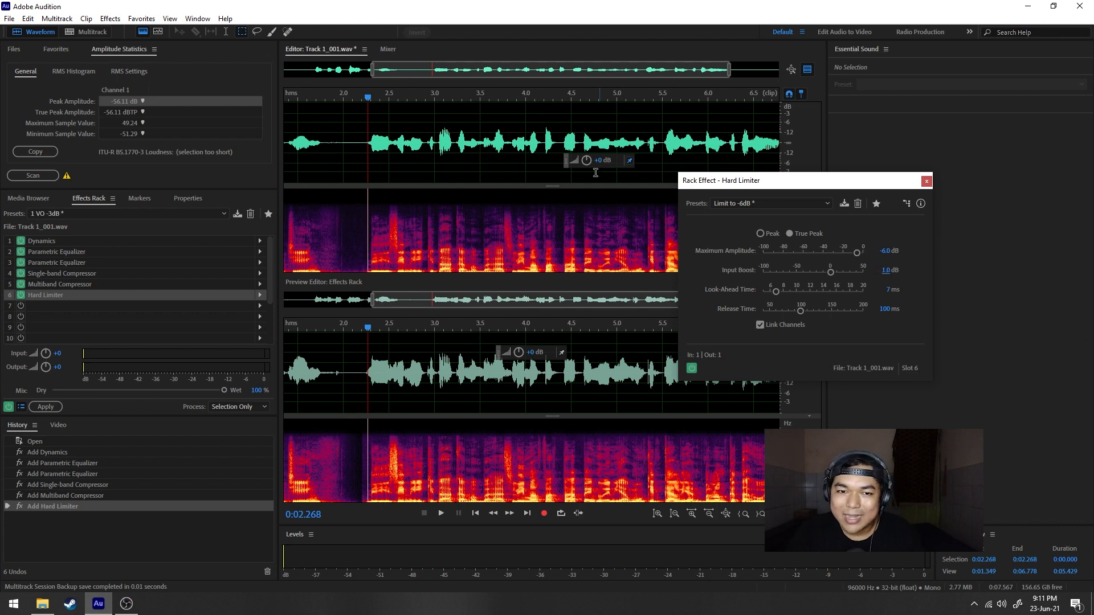
scroll(394, 96, "down", 1)
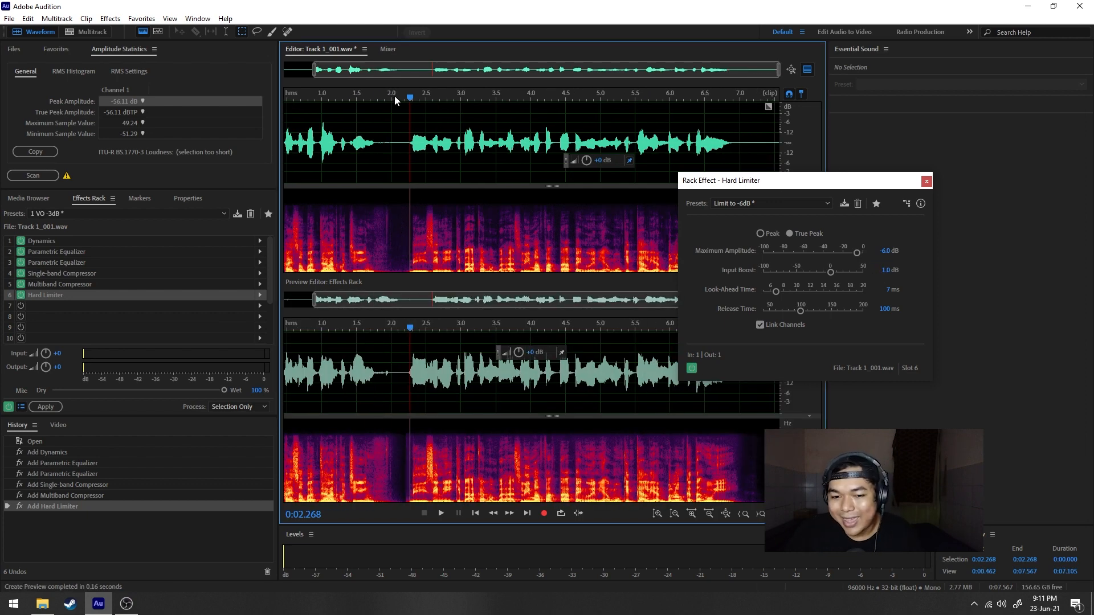
key("space")
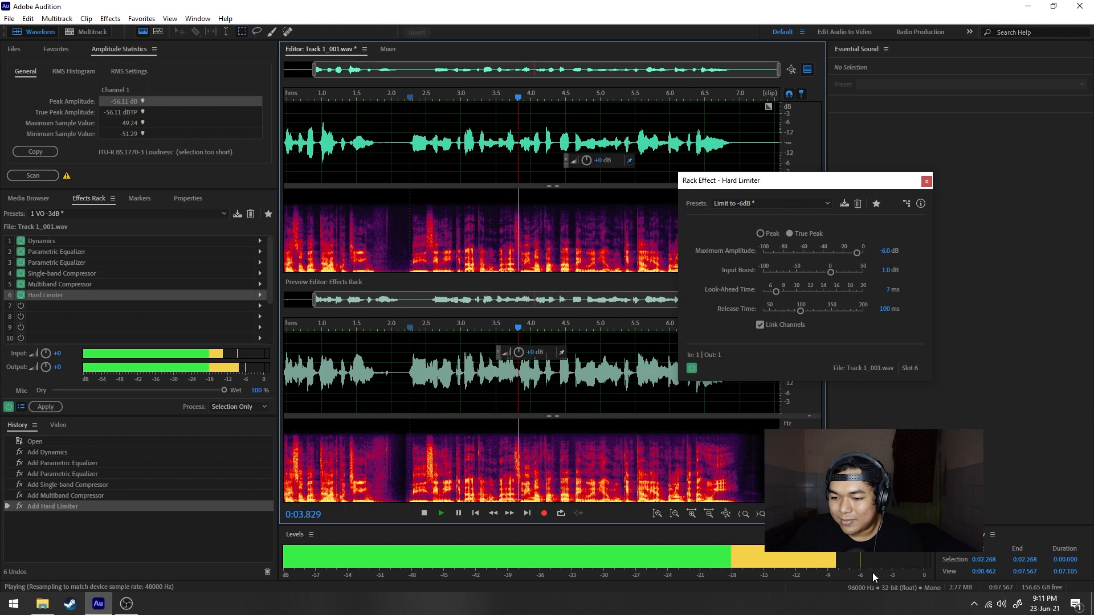
left_click(926, 182)
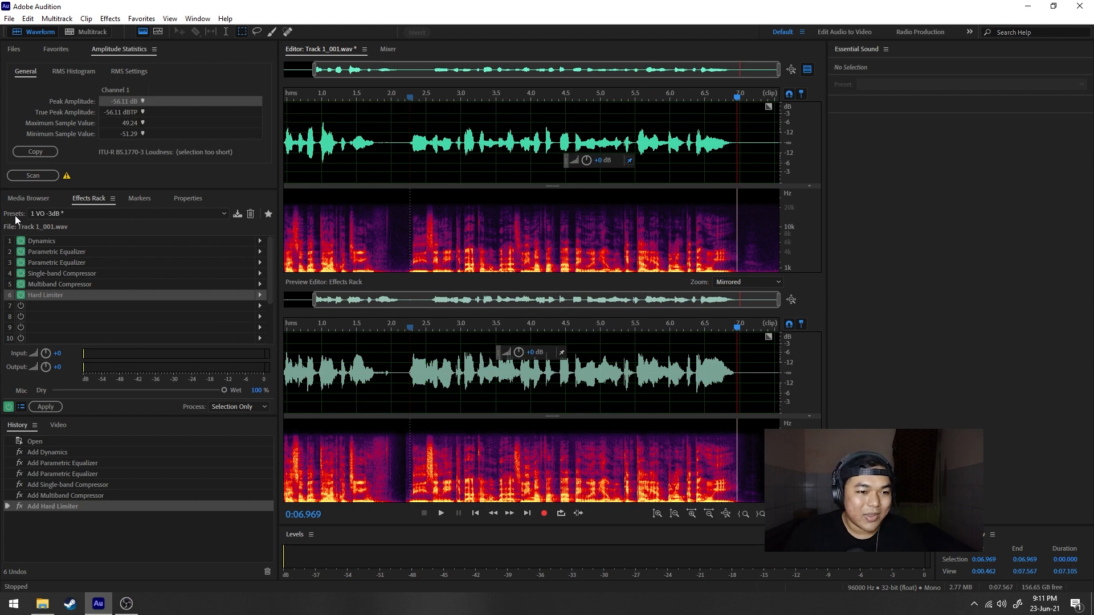
Step: Save the effects rack as a preset named 1 VO -6dB
left_click(237, 215)
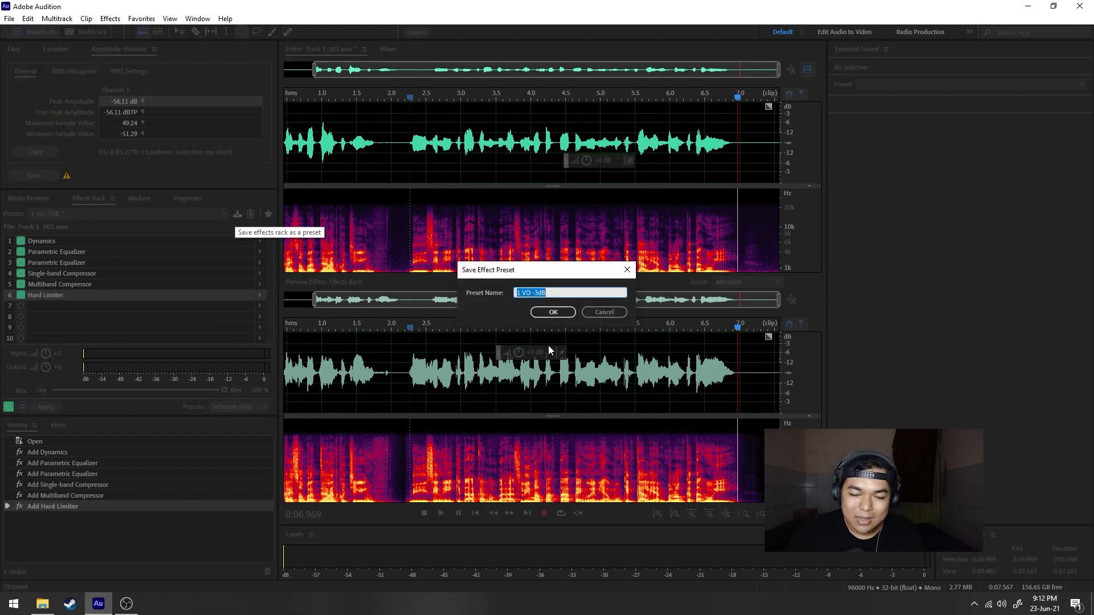
left_click(551, 292)
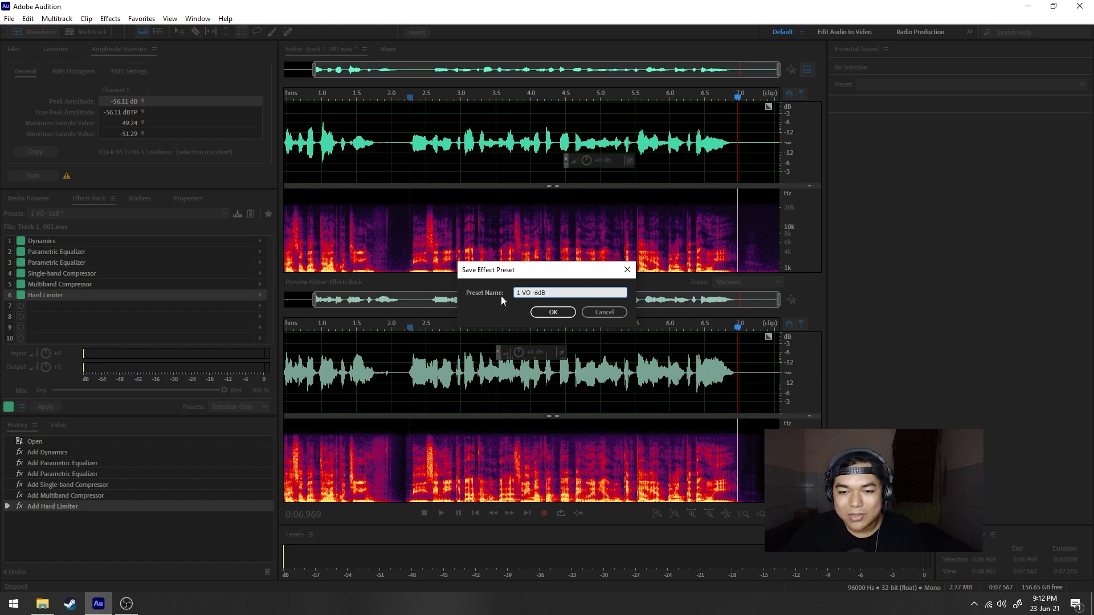
left_click(565, 312)
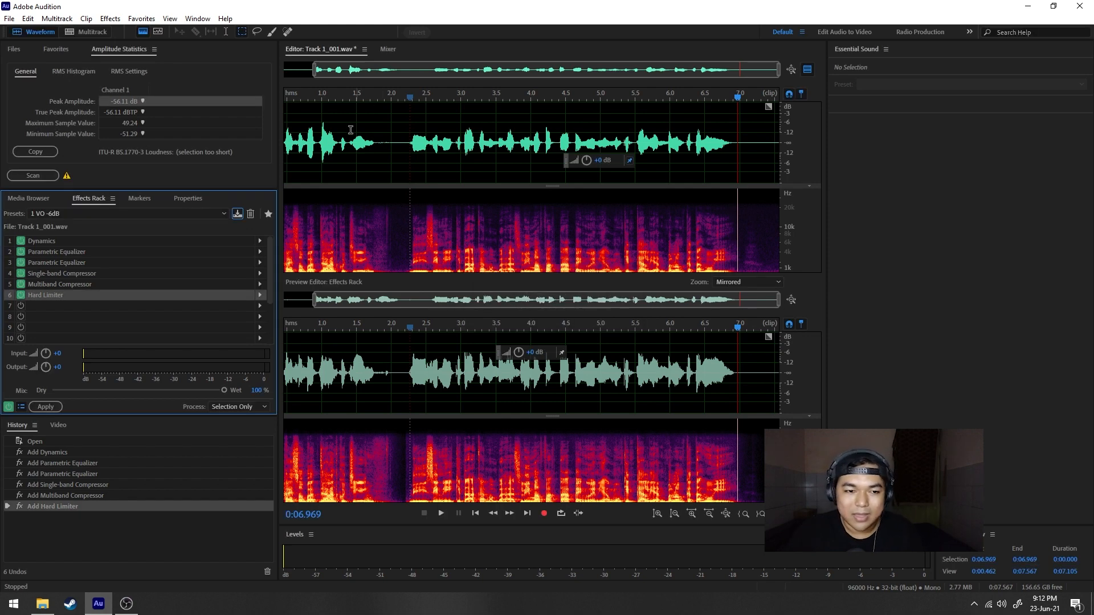
Step: Apply the effects rack to the whole Track 1_001 voice-over and return to the multitrack session
scroll(396, 94, "down", 2)
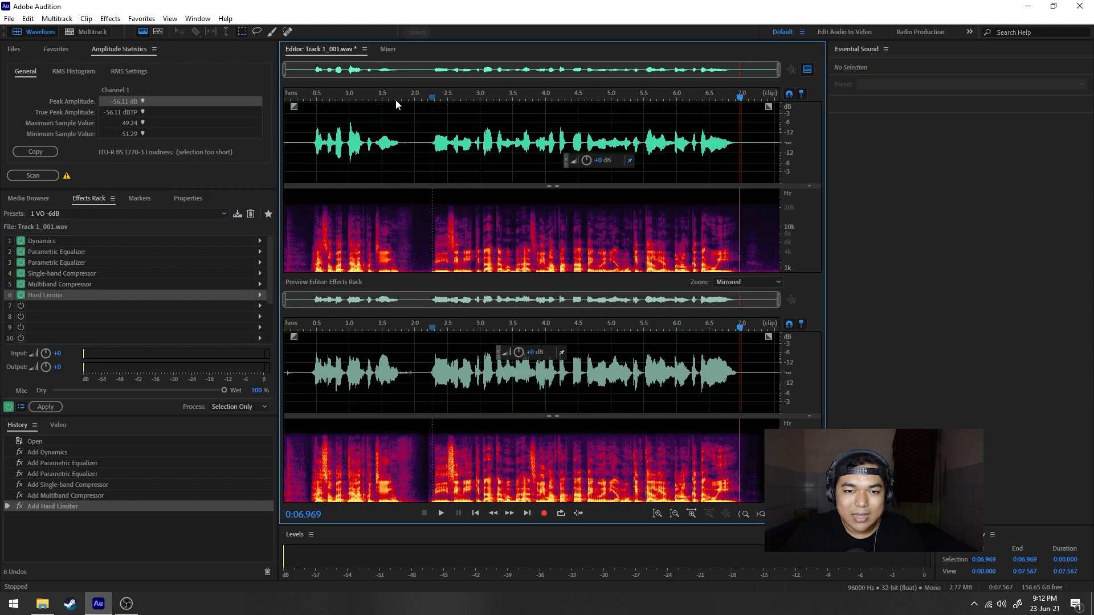
left_click(321, 97)
left_click(56, 405)
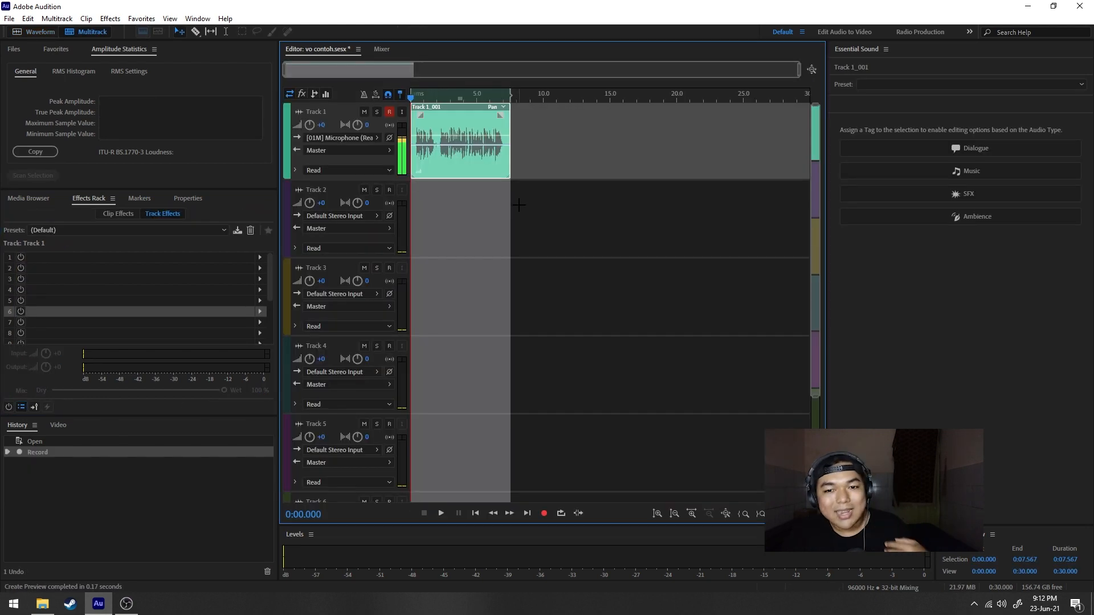
Step: Record a second voice take on Track 1 from about 0:09.243 to 0:15.993
left_click(502, 205)
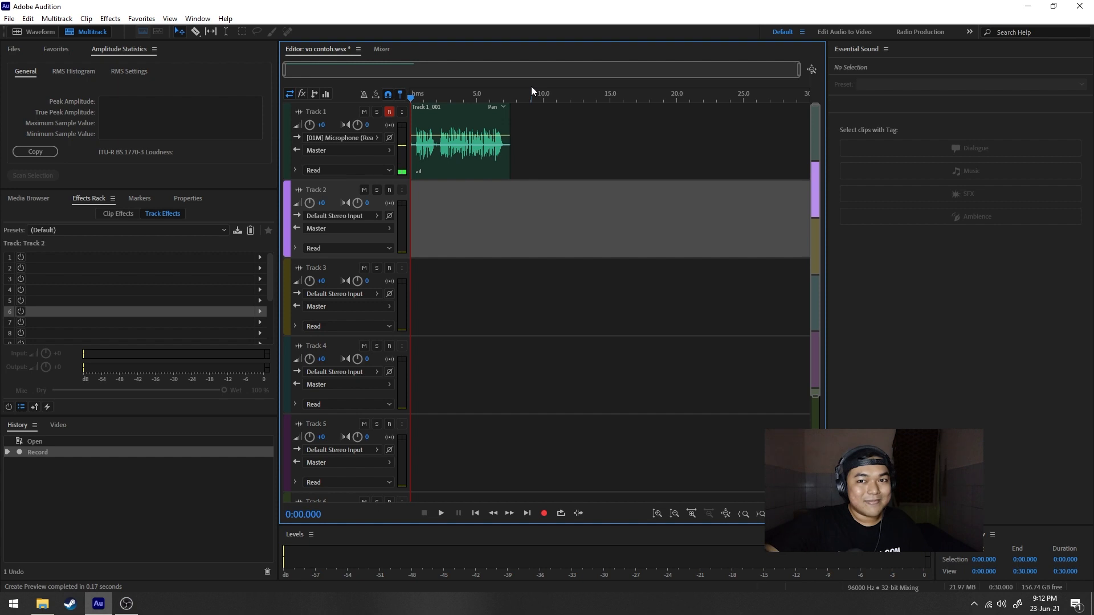
left_click(533, 101)
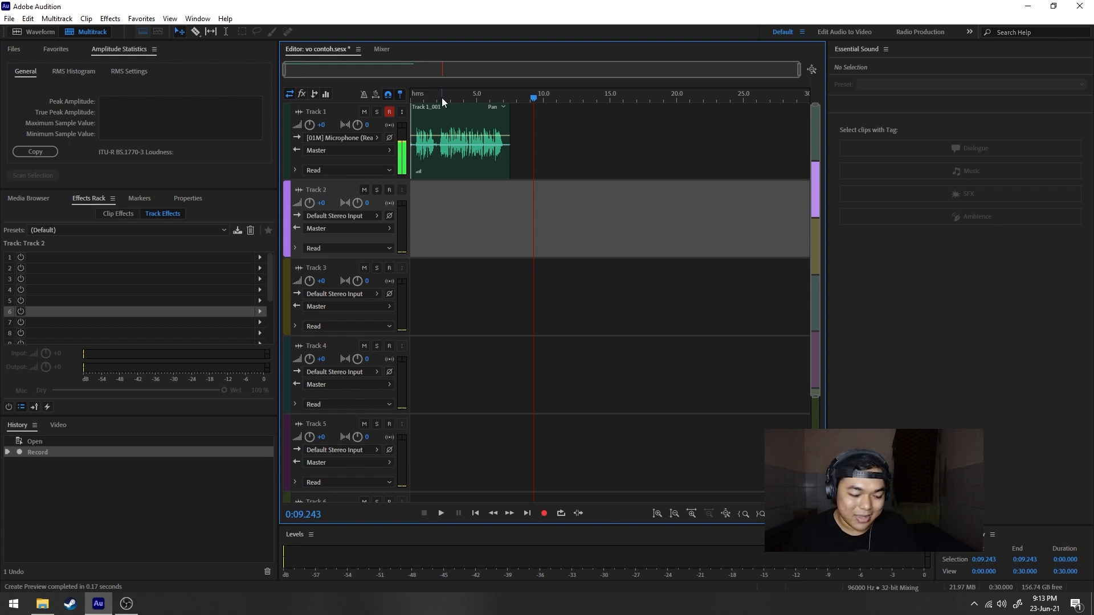
key("shift+space")
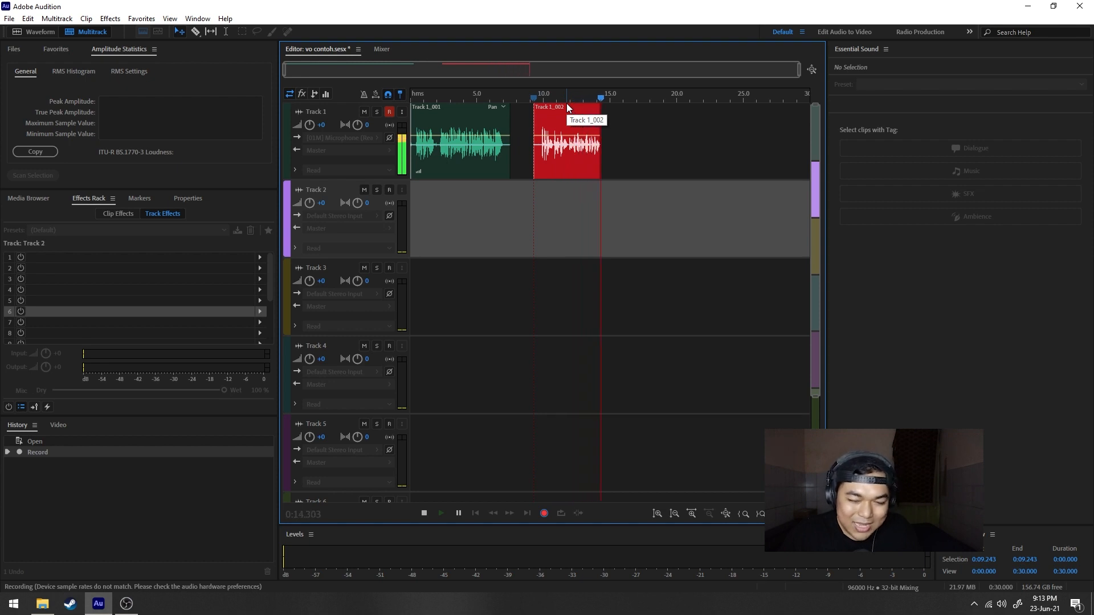
key("space")
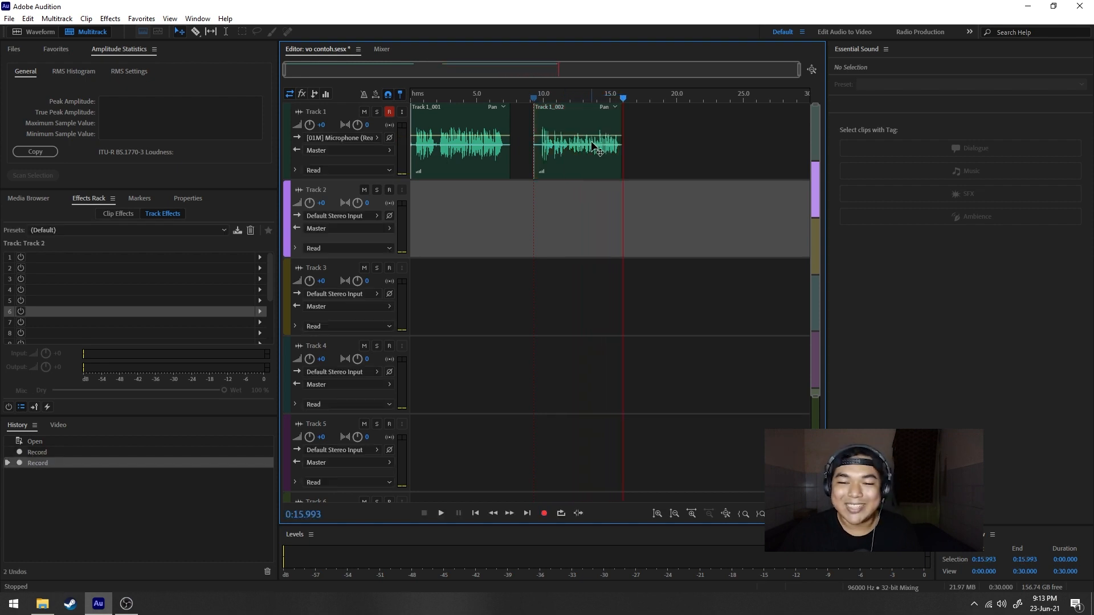
Step: Move the Track 1_002 clip to Track 2, starting at about 8 seconds, and disarm recording on Track 1
double_click(573, 126)
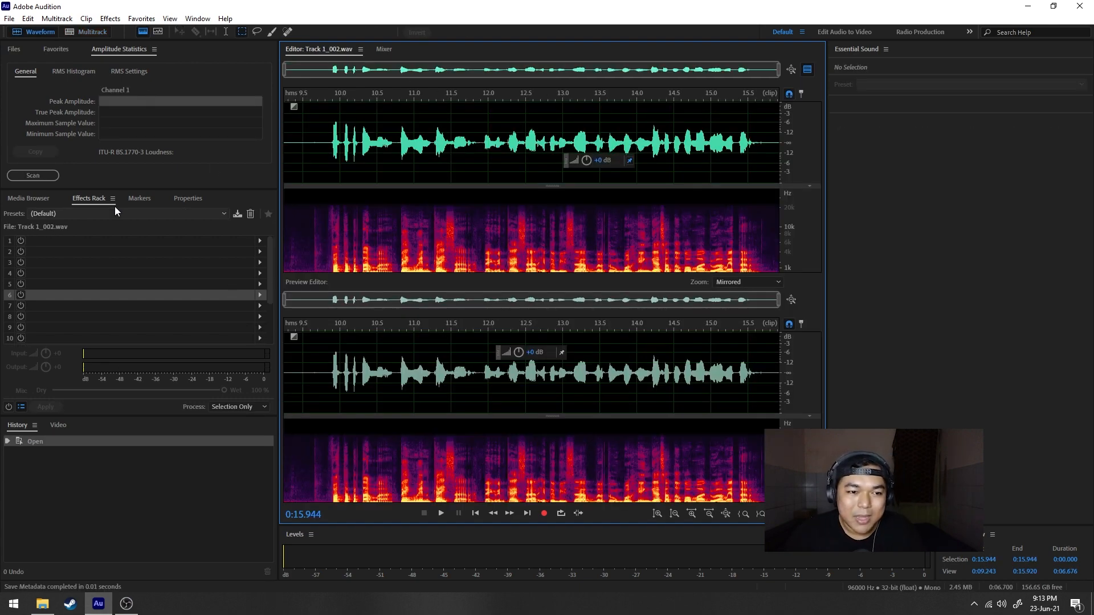
left_click(91, 31)
left_click_drag(558, 119, 546, 189)
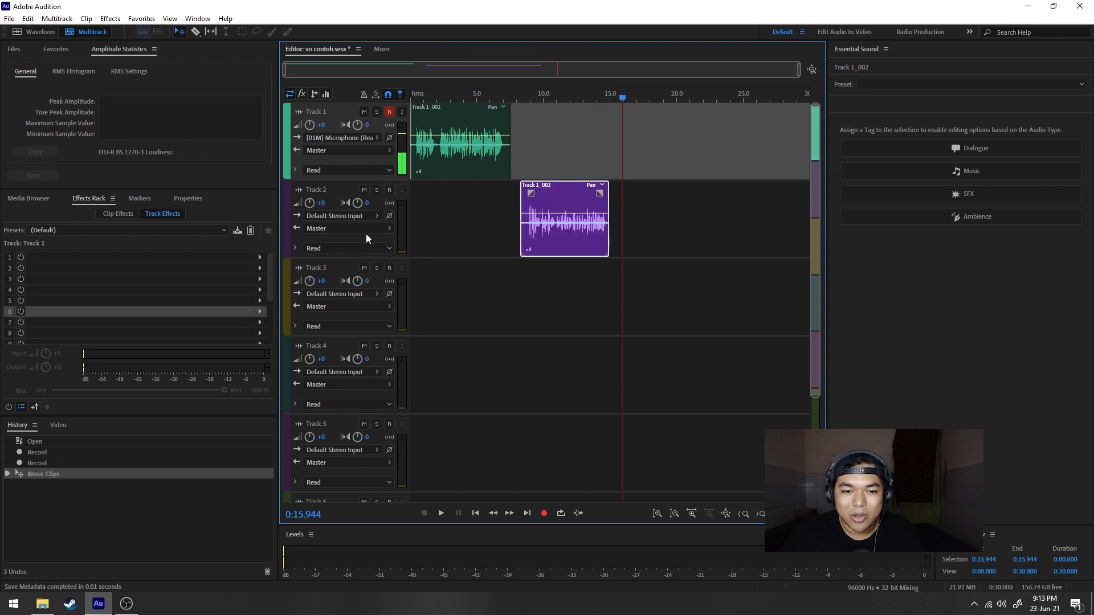
left_click(338, 193)
left_click(390, 112)
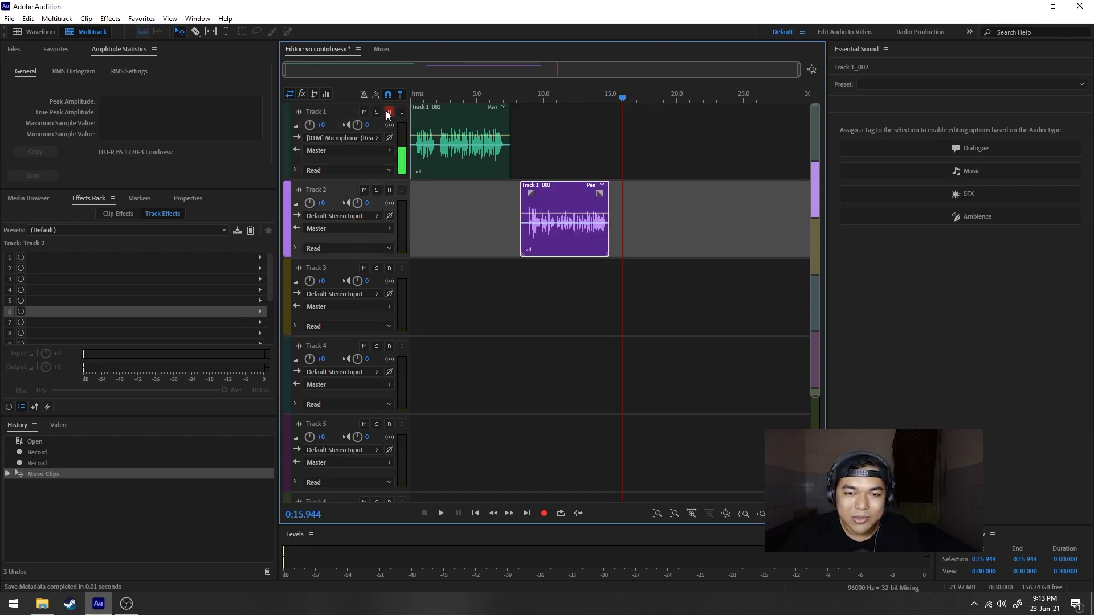
left_click(623, 251)
Step: Apply the 1 VO -6dB rack preset as track effects on Track 2
left_click(463, 110)
left_click(574, 194)
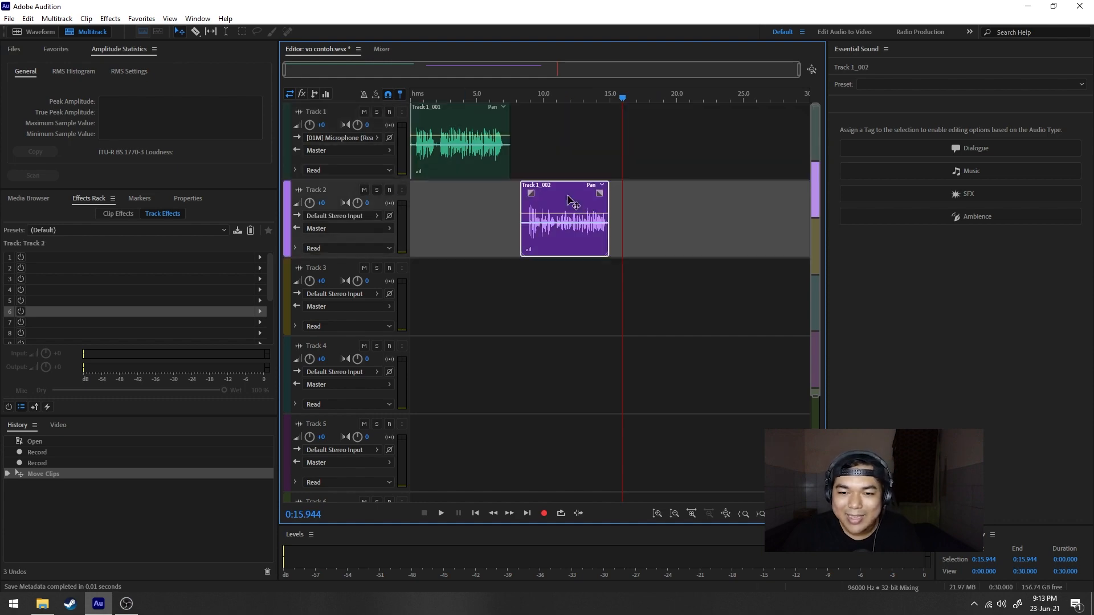
left_click(147, 211)
left_click(152, 225)
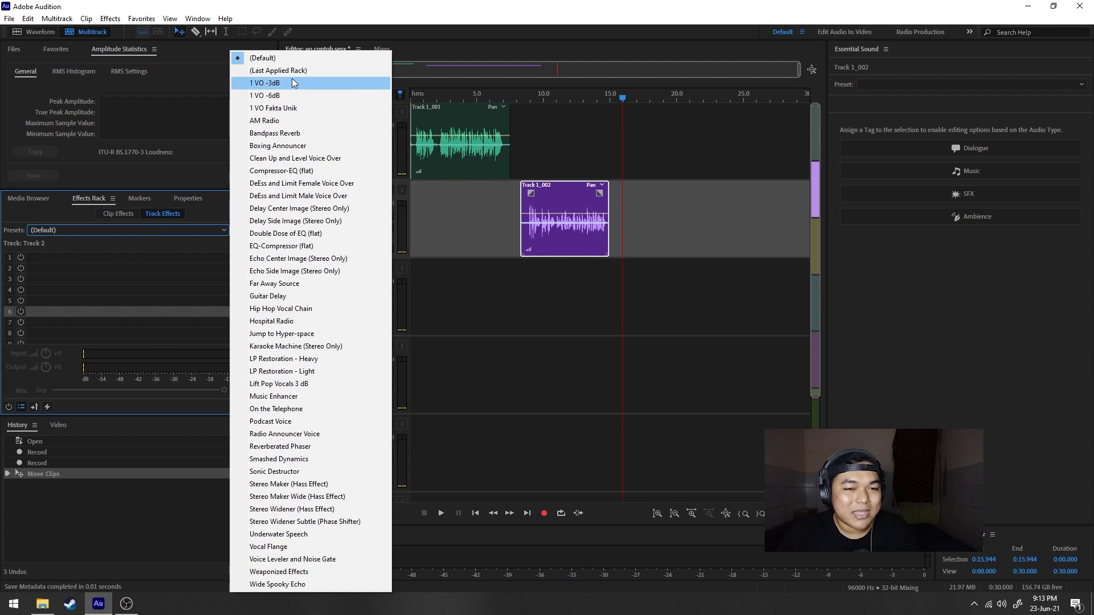
left_click(287, 95)
Step: Play back the Track 2 clip from about 0:09.885 and check its processed output level
left_click(542, 95)
key("space")
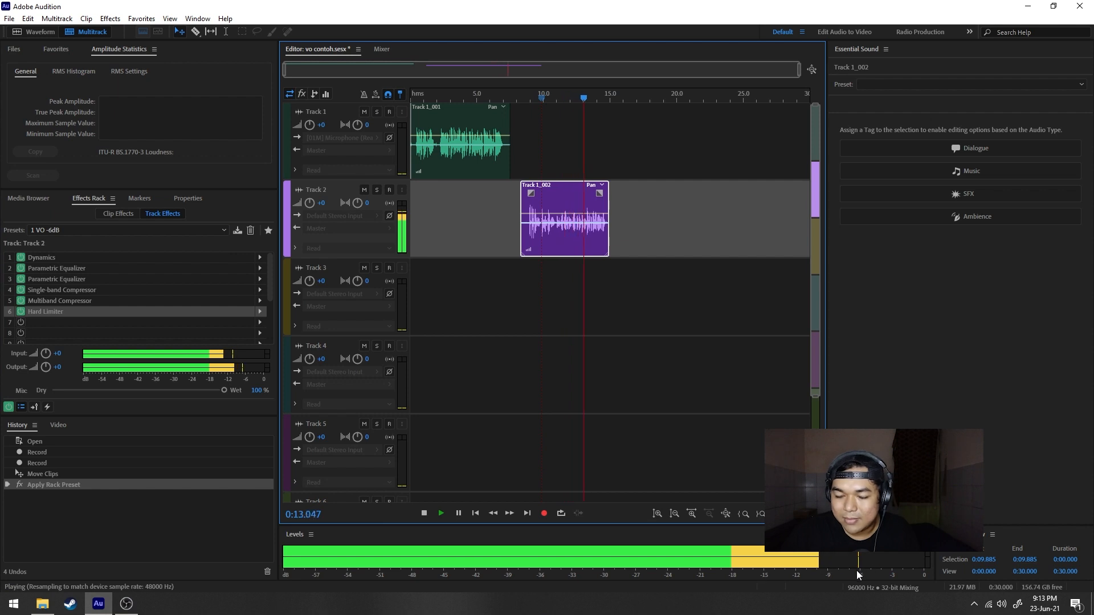
key("space")
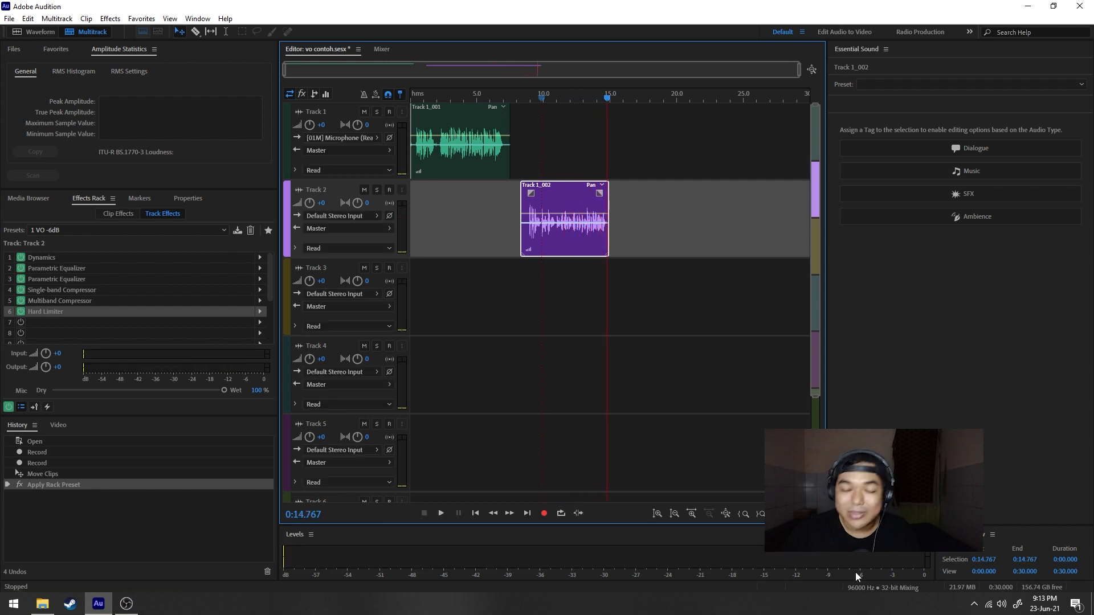